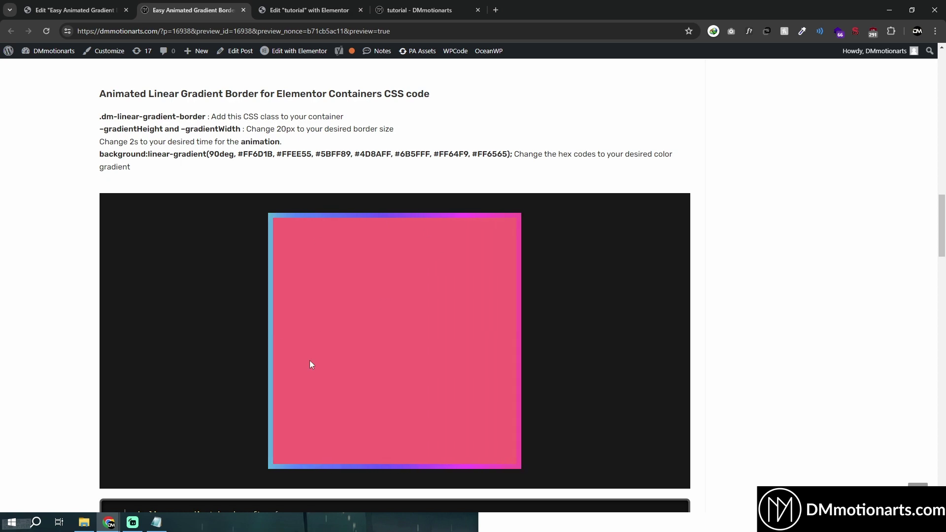
Open the post's editor and turn the pink linear gradient container's classic background off and back on to expose the gradient
{"action": "scroll", "coordinate": [257, 414], "scroll_direction": "down", "scroll_amount": 15}
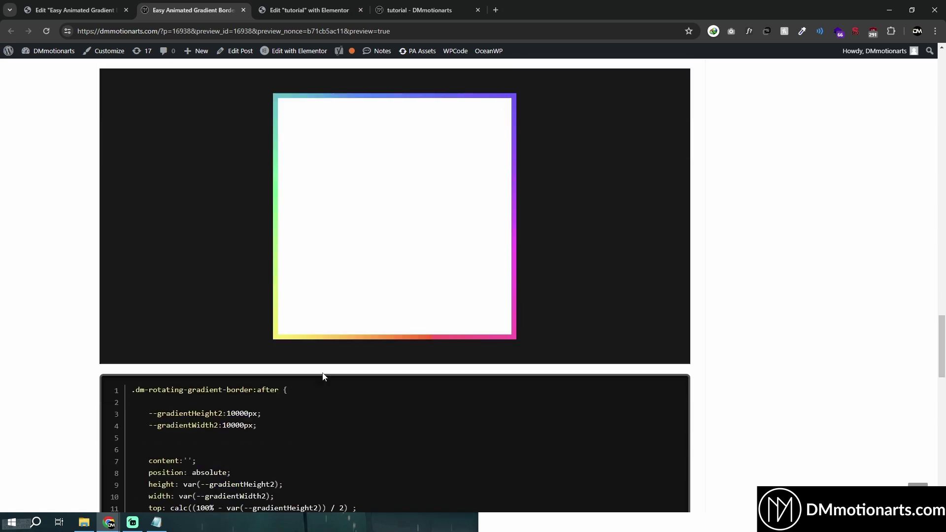
{"action": "scroll", "coordinate": [341, 366], "scroll_direction": "up", "scroll_amount": 2}
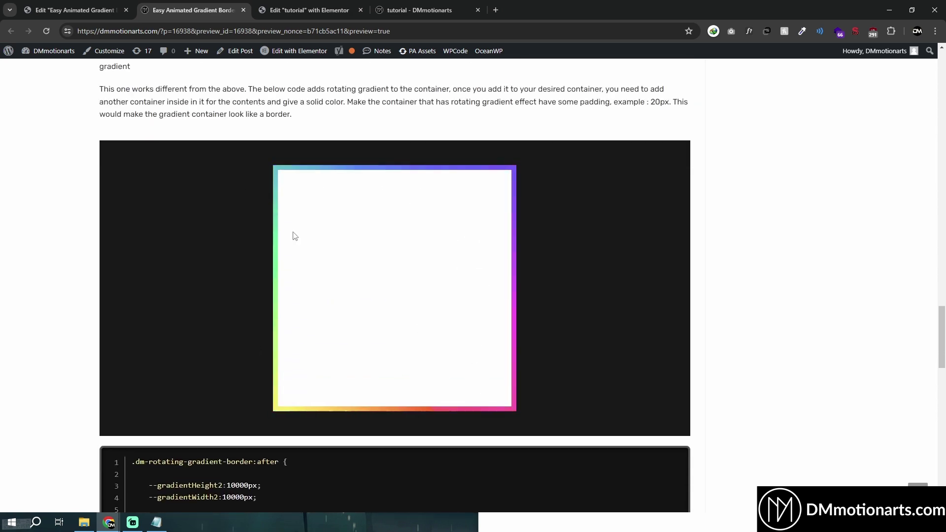
{"action": "left_click", "coordinate": [58, 5]}
{"action": "scroll", "coordinate": [366, 191], "scroll_direction": "up", "scroll_amount": 2}
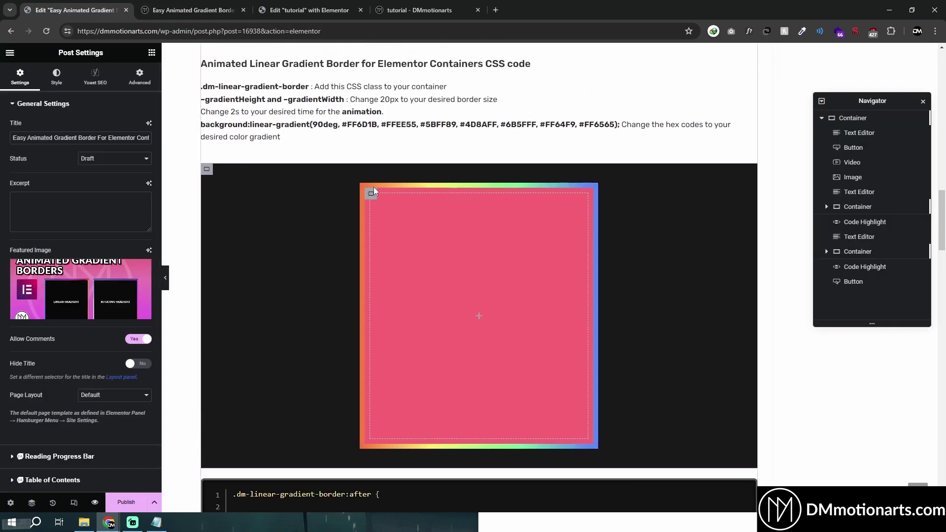
{"action": "left_click", "coordinate": [369, 195]}
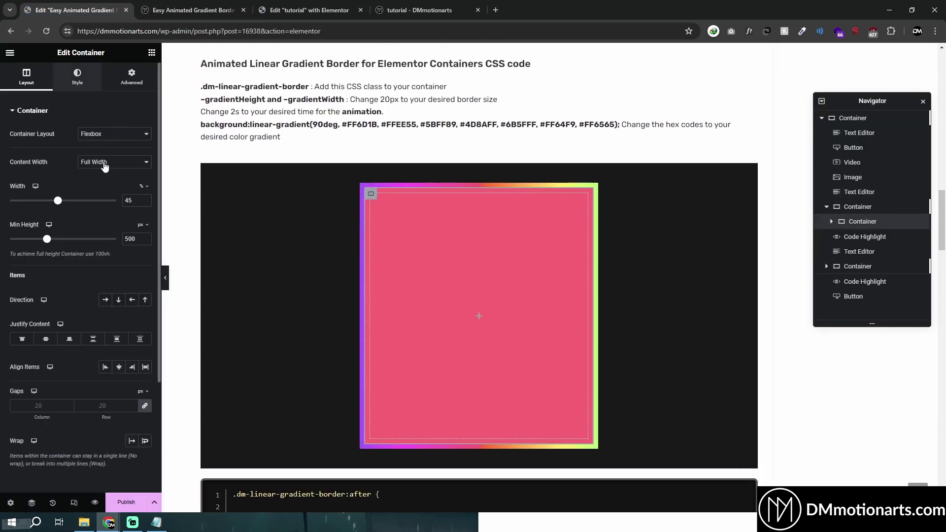
{"action": "left_click", "coordinate": [77, 77]}
{"action": "left_click", "coordinate": [105, 155]}
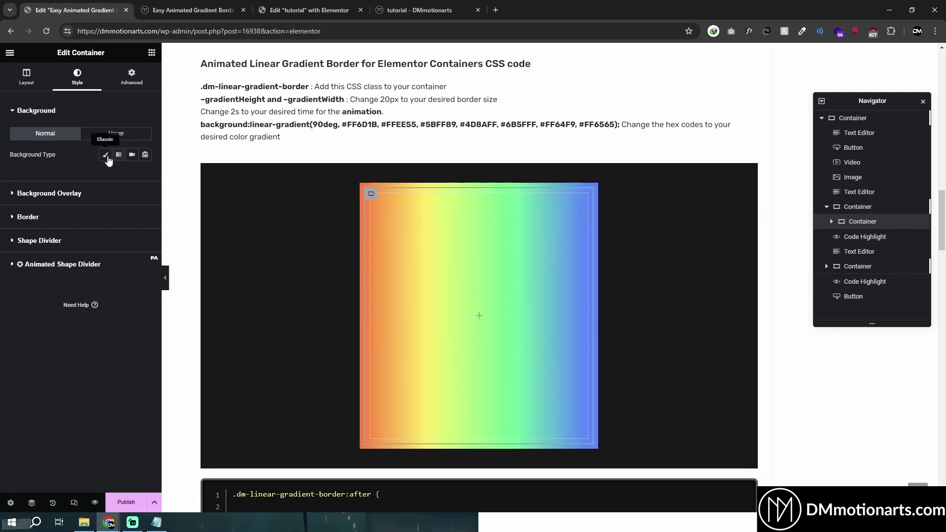
{"action": "left_click", "coordinate": [106, 155]}
{"action": "scroll", "coordinate": [378, 355], "scroll_direction": "down", "scroll_amount": 10}
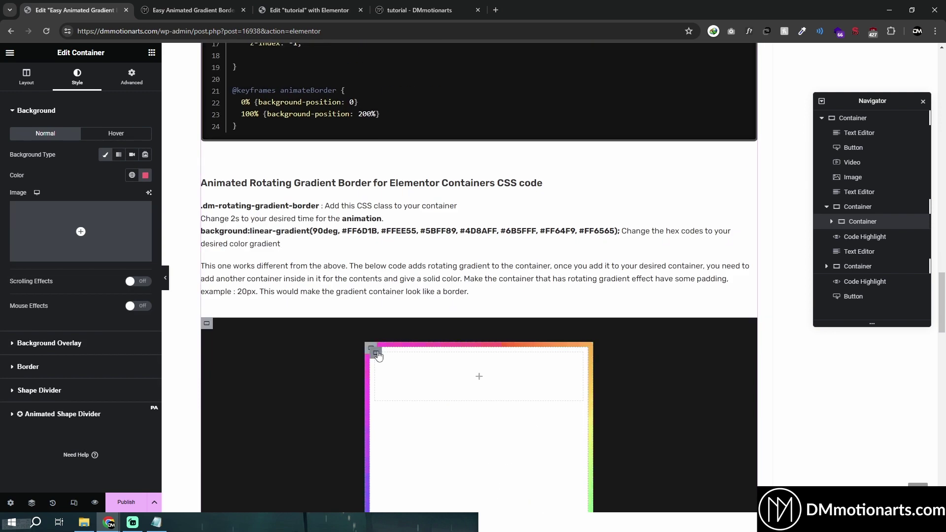
Hide the innermost container of the rotating gradient example to inspect the gradient behind it, and show it again
{"action": "left_click", "coordinate": [379, 355]}
{"action": "left_click", "coordinate": [912, 297]}
{"action": "scroll", "coordinate": [591, 311], "scroll_direction": "down", "scroll_amount": 1}
{"action": "scroll", "coordinate": [591, 312], "scroll_direction": "down", "scroll_amount": 3}
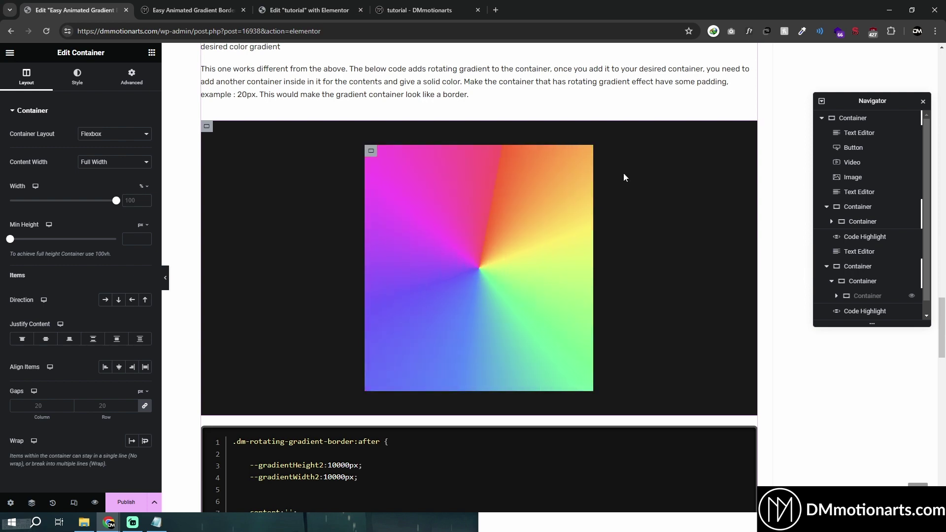
{"action": "left_click", "coordinate": [912, 297]}
{"action": "scroll", "coordinate": [251, 279], "scroll_direction": "up", "scroll_amount": 11}
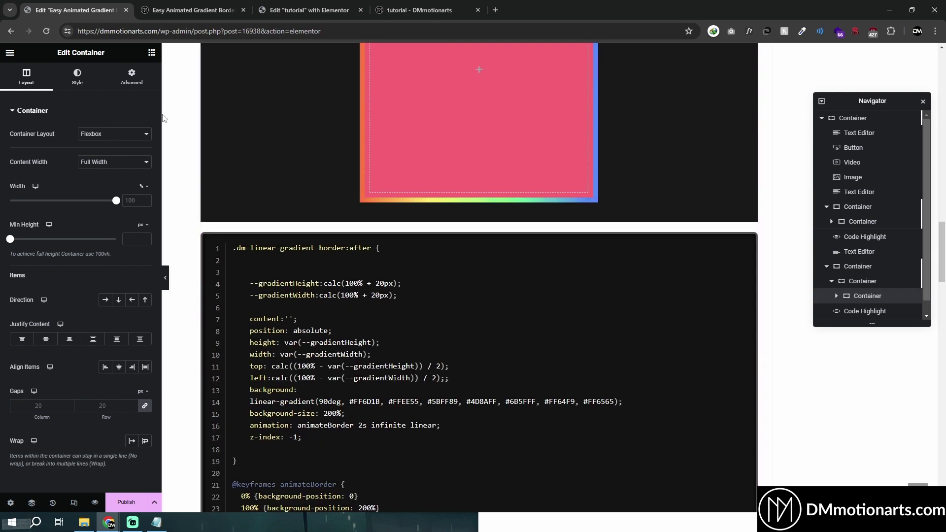
Close the gradient border post's editor and switch to the Elementor editor of the tutorial page
{"action": "left_click", "coordinate": [126, 10]}
{"action": "left_click", "coordinate": [516, 93]}
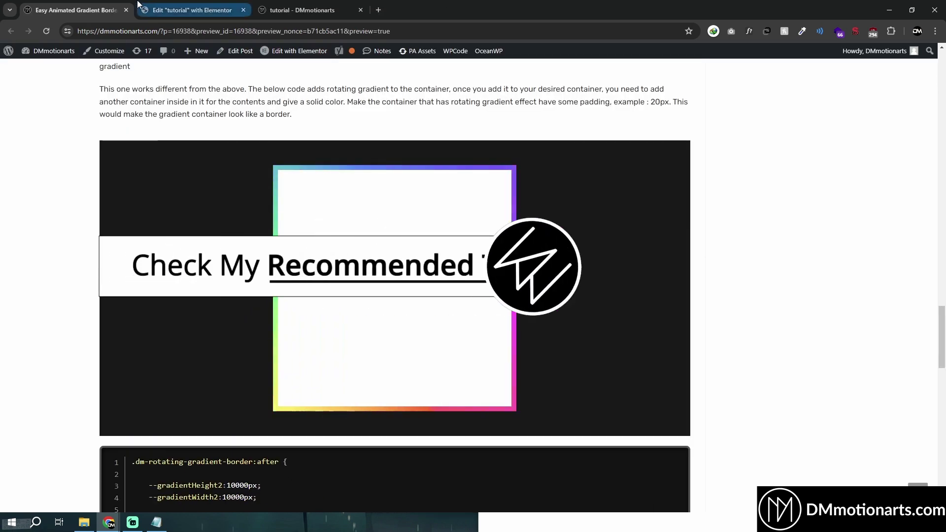
{"action": "left_click", "coordinate": [139, 6]}
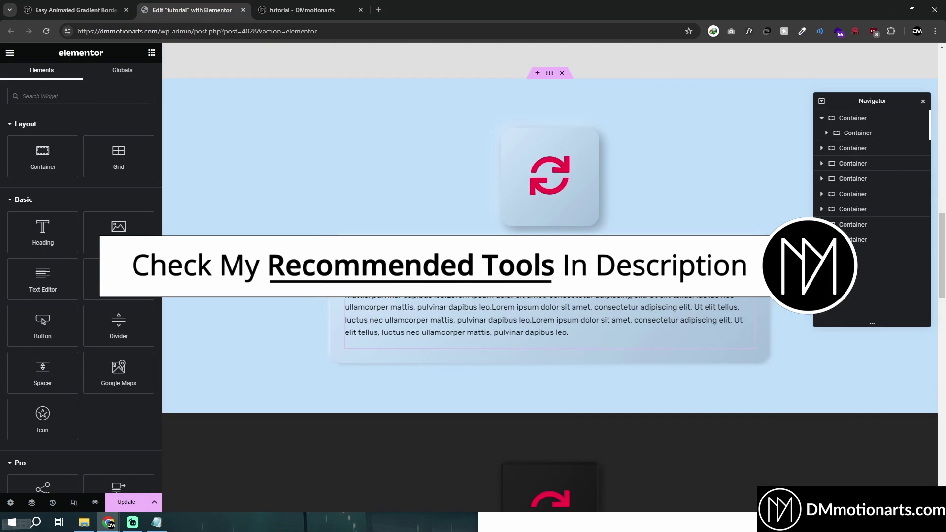
Add a new single-column flexbox container above the first section of the page
{"action": "scroll", "coordinate": [389, 81], "scroll_direction": "up", "scroll_amount": 18}
{"action": "left_click", "coordinate": [536, 51]}
{"action": "left_click", "coordinate": [527, 90]}
{"action": "left_click", "coordinate": [517, 137]}
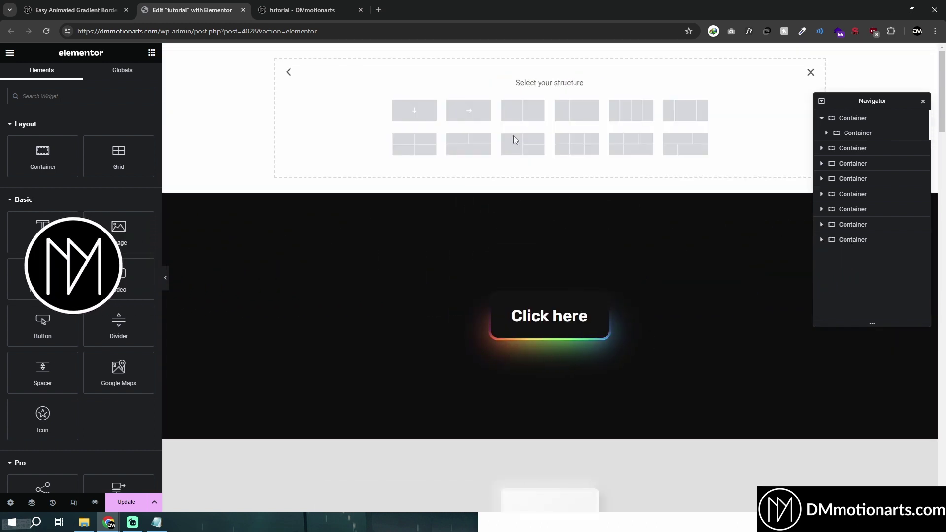
{"action": "left_click", "coordinate": [394, 118]}
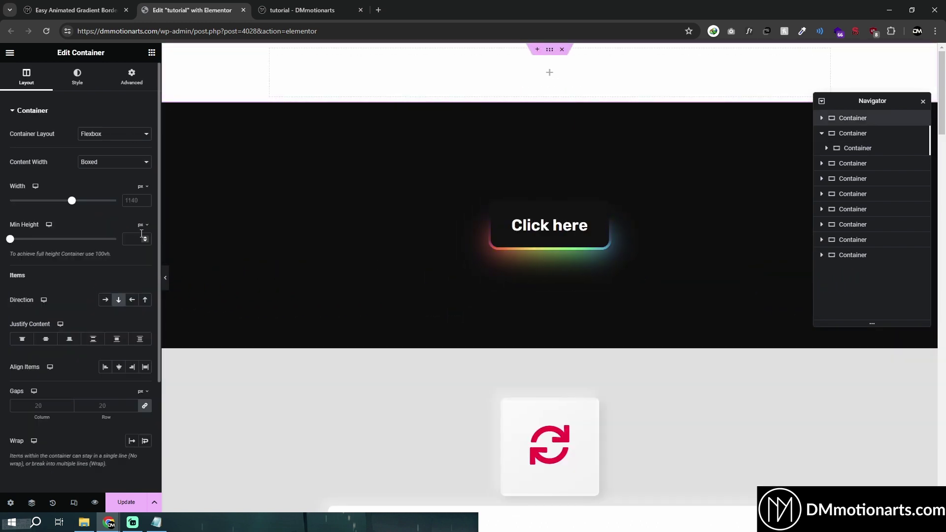
Set the new container's minimum height to 100 vh
{"action": "left_click", "coordinate": [140, 270]}
{"action": "left_click", "coordinate": [129, 240]}
{"action": "type", "text": "100"}
Nest a second container inside the new one and center the outer container's content vertically and horizontally
{"action": "left_click", "coordinate": [152, 53]}
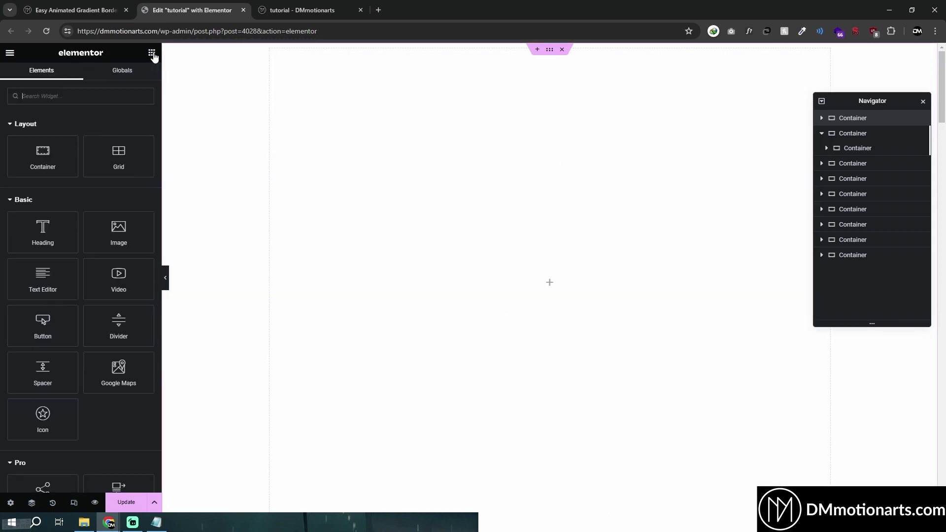
{"action": "left_click_drag", "start_coordinate": [54, 143], "coordinate": [586, 256]}
{"action": "left_click", "coordinate": [550, 51]}
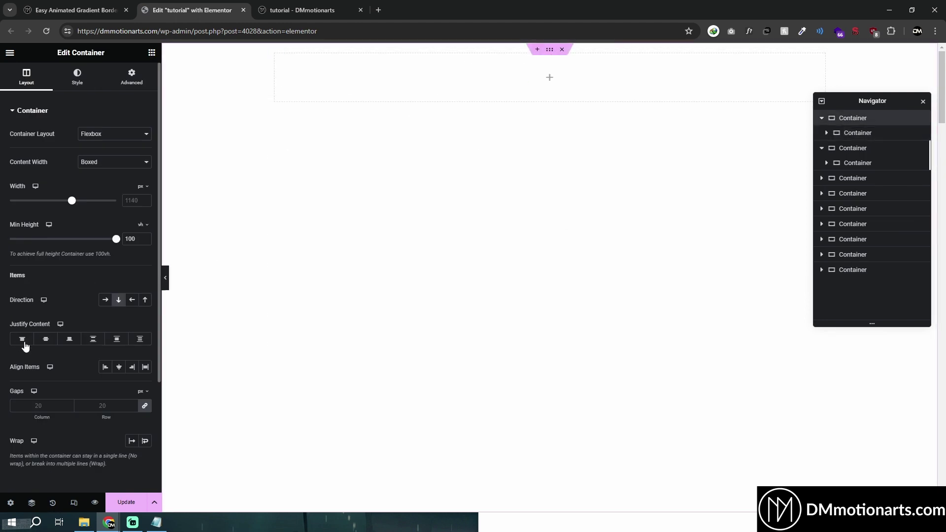
Make the inner container full width content with a width of 44% and a minimum height of 500 px
{"action": "left_click", "coordinate": [282, 259]}
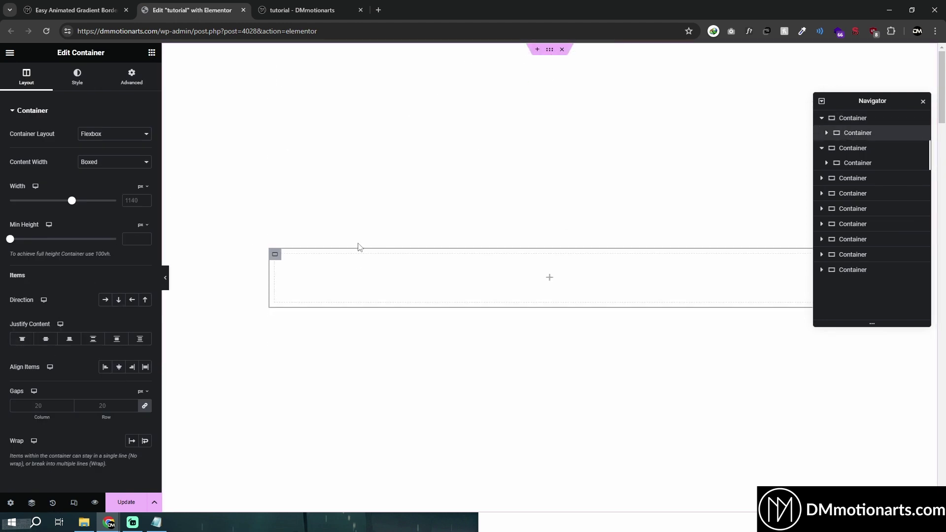
{"action": "left_click", "coordinate": [109, 178]}
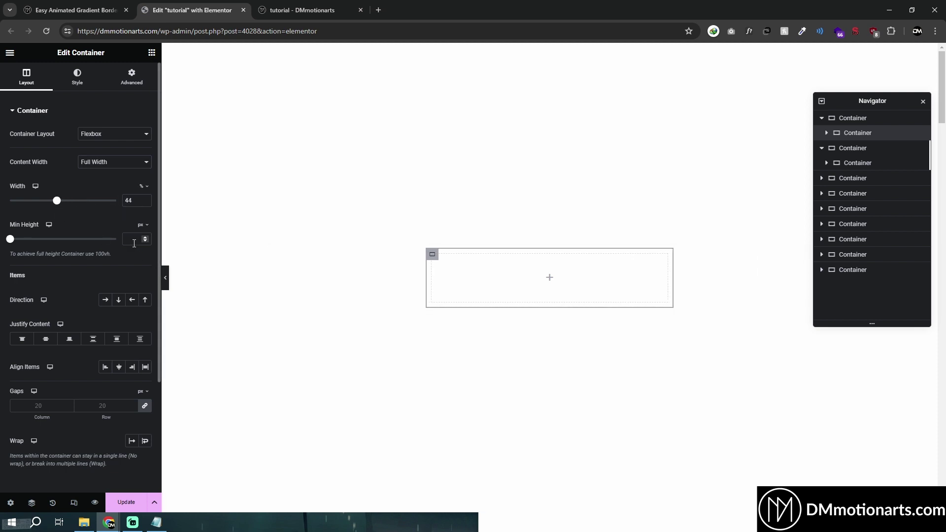
{"action": "type", "text": "500"}
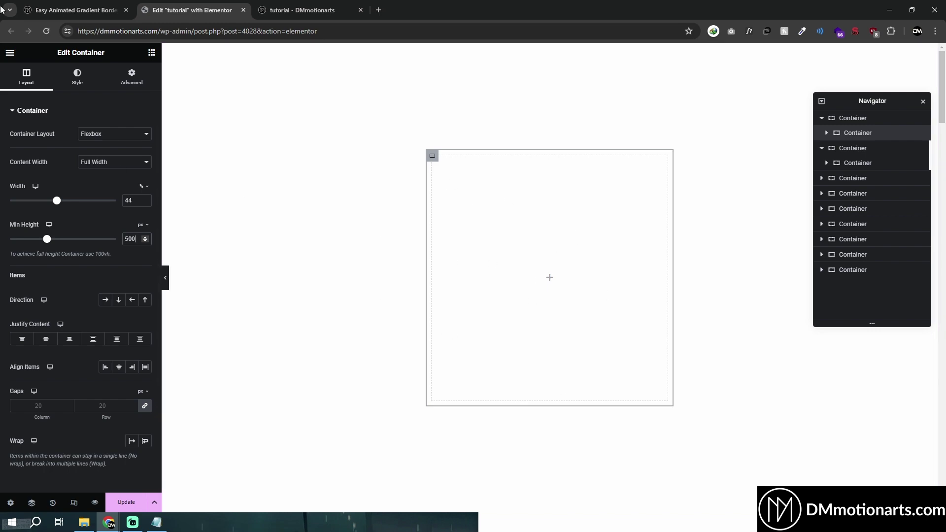
Copy the animated linear gradient border CSS code from the post preview
{"action": "left_click", "coordinate": [78, 4]}
{"action": "scroll", "coordinate": [67, 268], "scroll_direction": "up", "scroll_amount": 4}
{"action": "scroll", "coordinate": [15, 270], "scroll_direction": "up", "scroll_amount": 11}
{"action": "scroll", "coordinate": [64, 270], "scroll_direction": "down", "scroll_amount": 6}
{"action": "scroll", "coordinate": [221, 303], "scroll_direction": "up", "scroll_amount": 6}
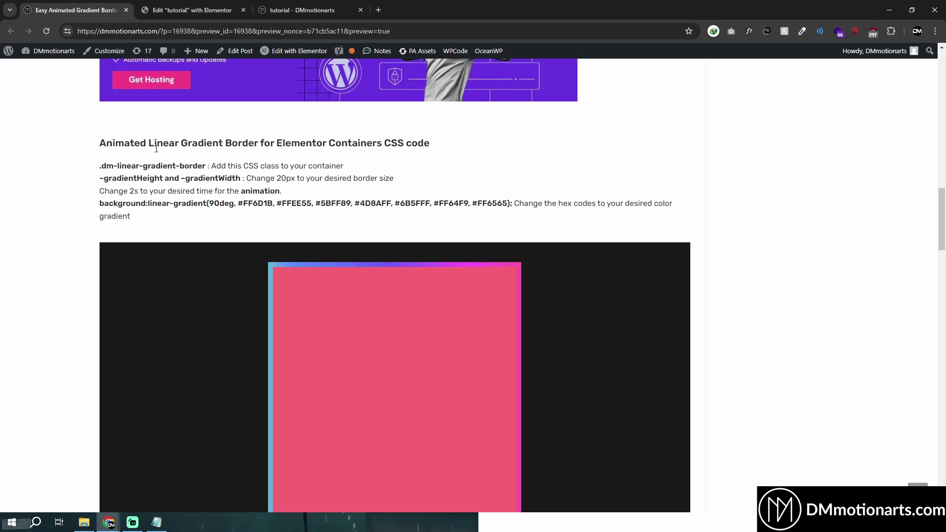
{"action": "scroll", "coordinate": [574, 294], "scroll_direction": "down", "scroll_amount": 2}
{"action": "scroll", "coordinate": [570, 321], "scroll_direction": "down", "scroll_amount": 4}
Paste the linear gradient border code into the inner container's custom CSS on the tutorial page
{"action": "left_click", "coordinate": [178, 6]}
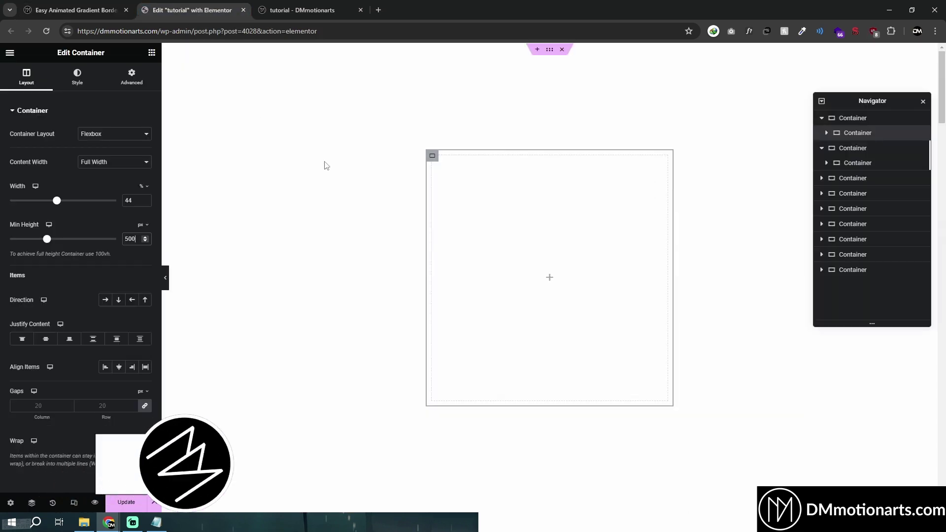
{"action": "left_click", "coordinate": [132, 77]}
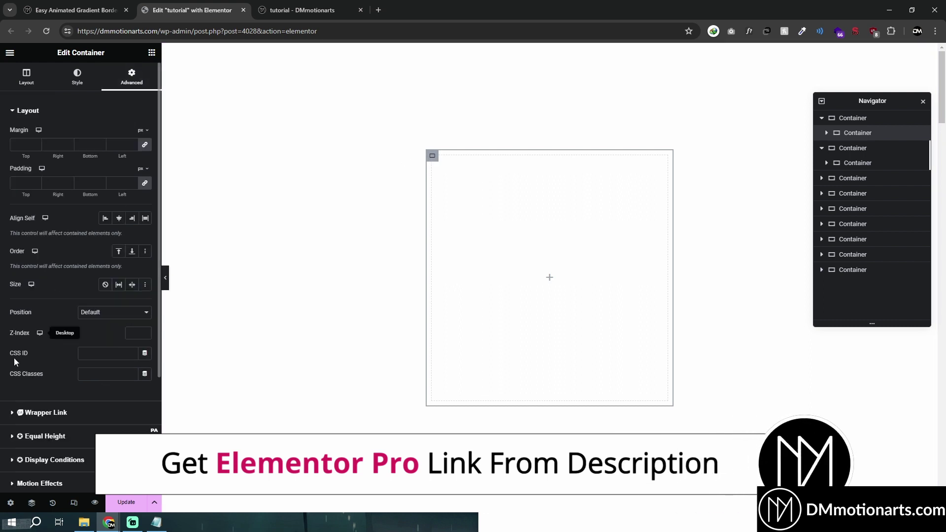
{"action": "scroll", "coordinate": [29, 384], "scroll_direction": "down", "scroll_amount": 4}
{"action": "left_click", "coordinate": [35, 422]}
{"action": "key", "text": "ctrl+v"}
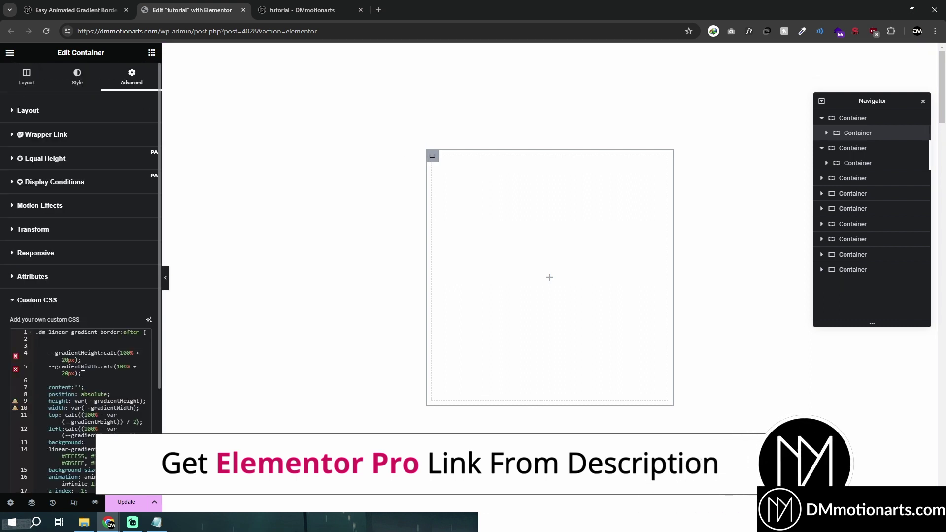
Copy the class name dm-linear-gradient-border from the code and assign it as the inner container's CSS class
{"action": "left_click_drag", "start_coordinate": [38, 332], "coordinate": [119, 334]}
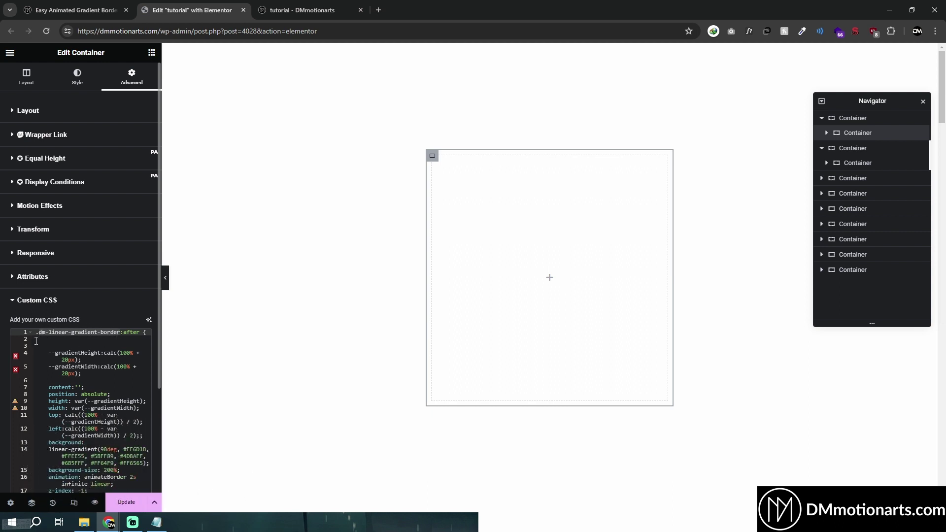
{"action": "left_click", "coordinate": [21, 113]}
{"action": "right_click", "coordinate": [112, 377]}
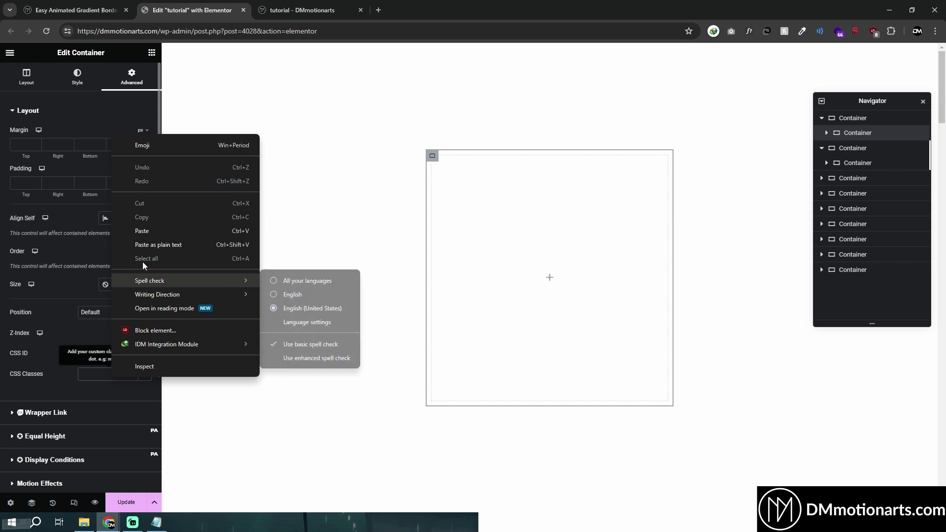
{"action": "left_click", "coordinate": [151, 227]}
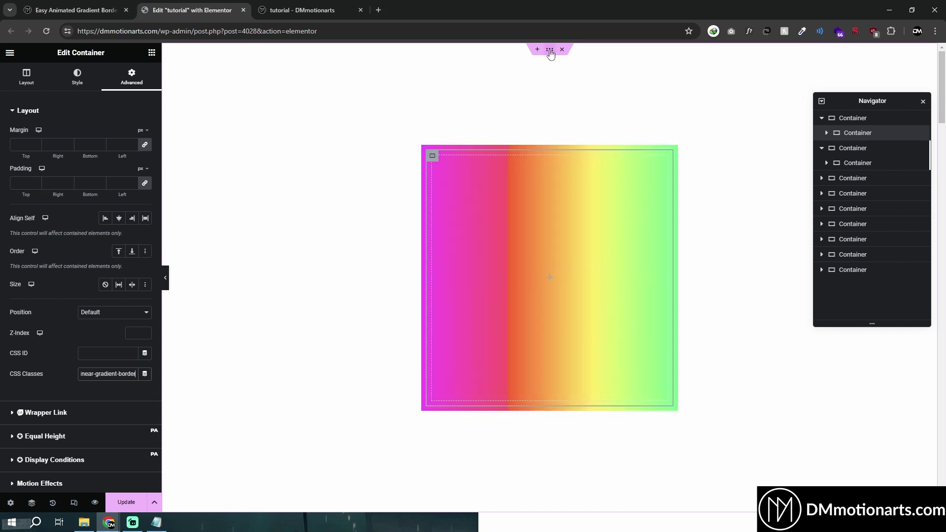
Give the inner container a classic white background (#FFFFFF)
{"action": "left_click", "coordinate": [551, 50]}
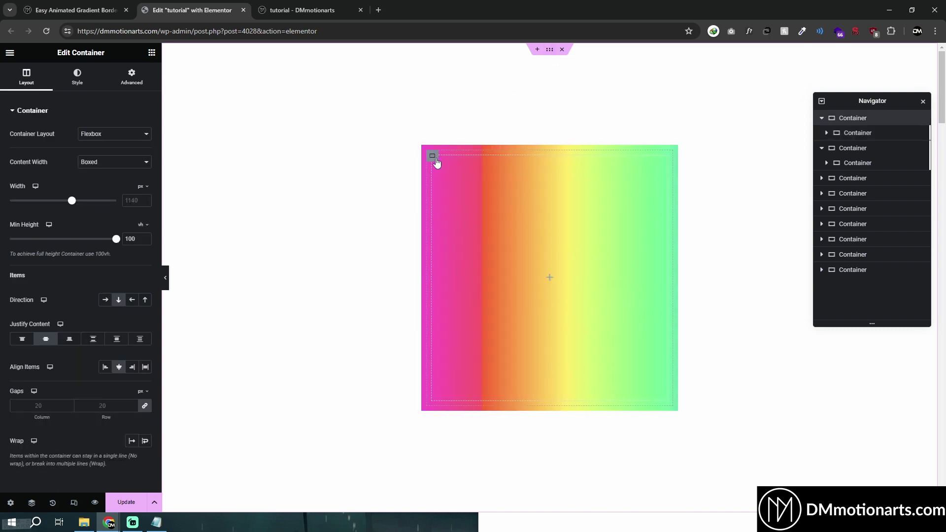
{"action": "left_click", "coordinate": [435, 163]}
{"action": "left_click", "coordinate": [83, 90]}
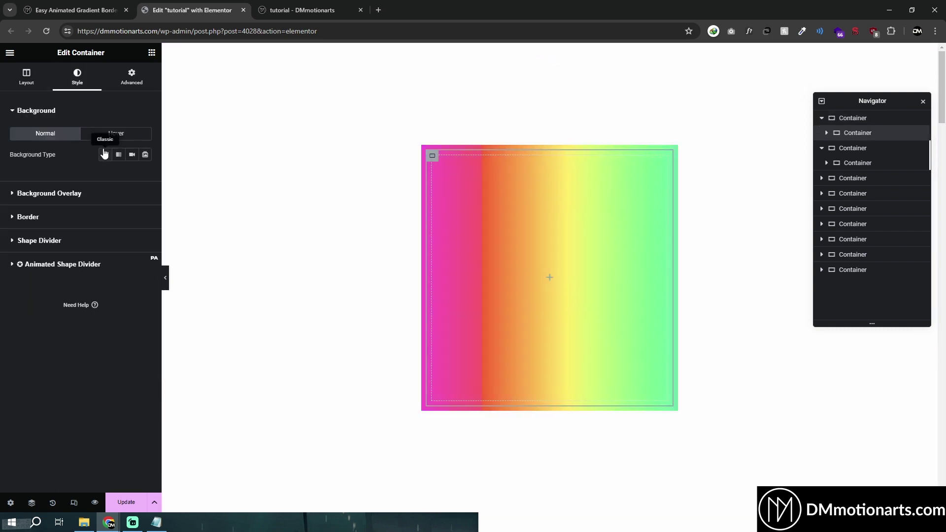
{"action": "left_click", "coordinate": [105, 155]}
{"action": "left_click", "coordinate": [144, 176]}
{"action": "left_click_drag", "start_coordinate": [123, 215], "coordinate": [83, 210]}
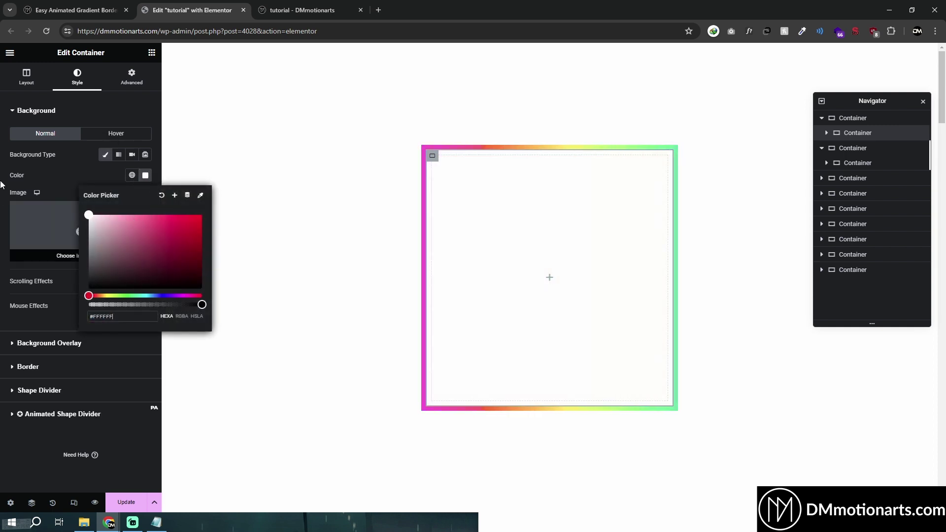
{"action": "left_click", "coordinate": [1, 182]}
Give the outer container a classic dark grey background color
{"action": "left_click", "coordinate": [551, 52]}
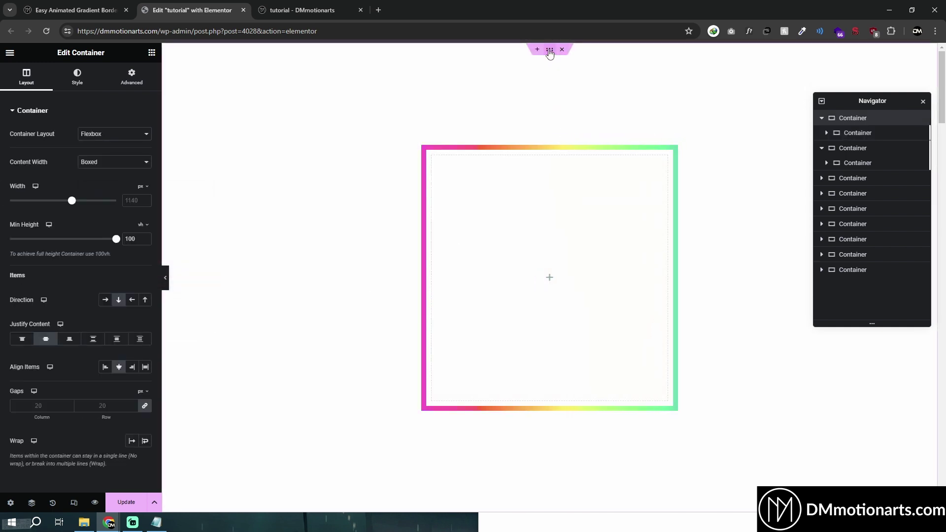
{"action": "left_click", "coordinate": [77, 76]}
{"action": "left_click", "coordinate": [105, 154]}
{"action": "left_click", "coordinate": [145, 177]}
{"action": "left_click_drag", "start_coordinate": [93, 269], "coordinate": [80, 280]}
{"action": "left_click", "coordinate": [2, 251]}
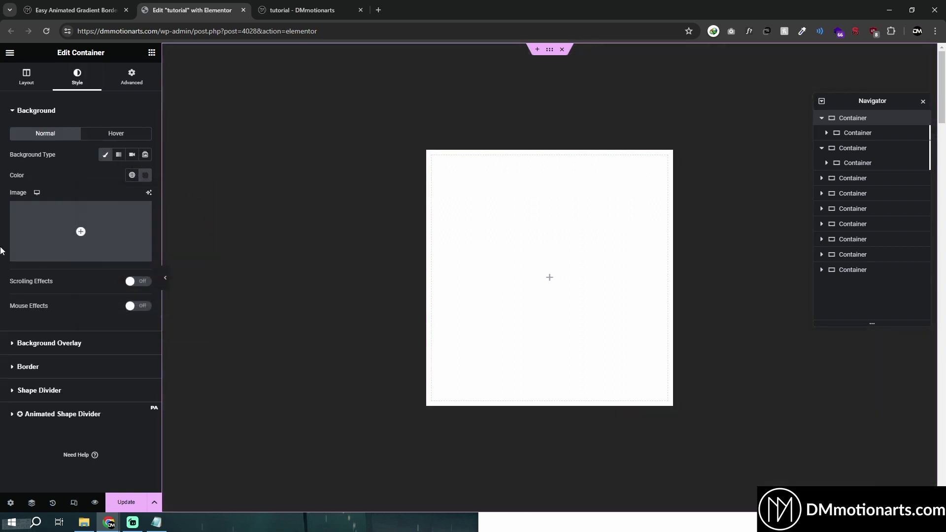
Begin a custom CSS rule for the outer container with the keyword selector
{"action": "left_click", "coordinate": [129, 76]}
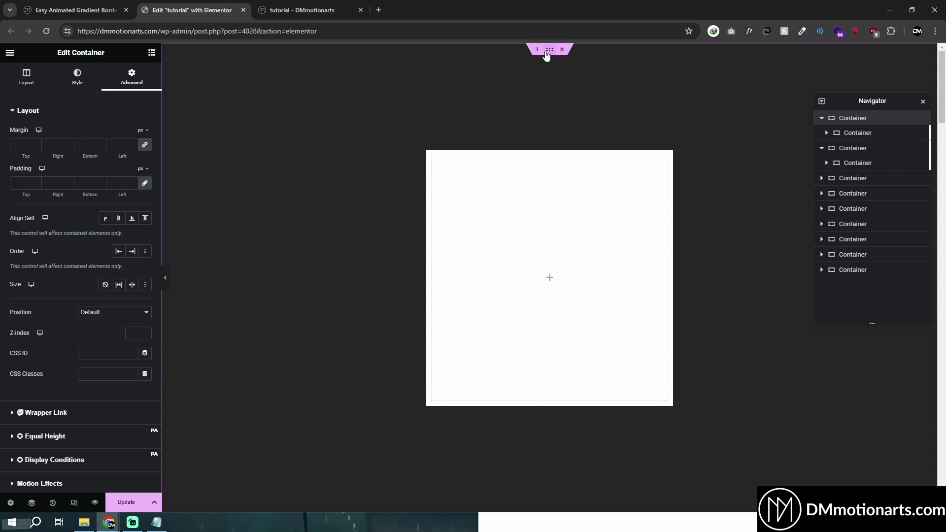
{"action": "scroll", "coordinate": [30, 394], "scroll_direction": "down", "scroll_amount": 3}
{"action": "left_click", "coordinate": [38, 420]}
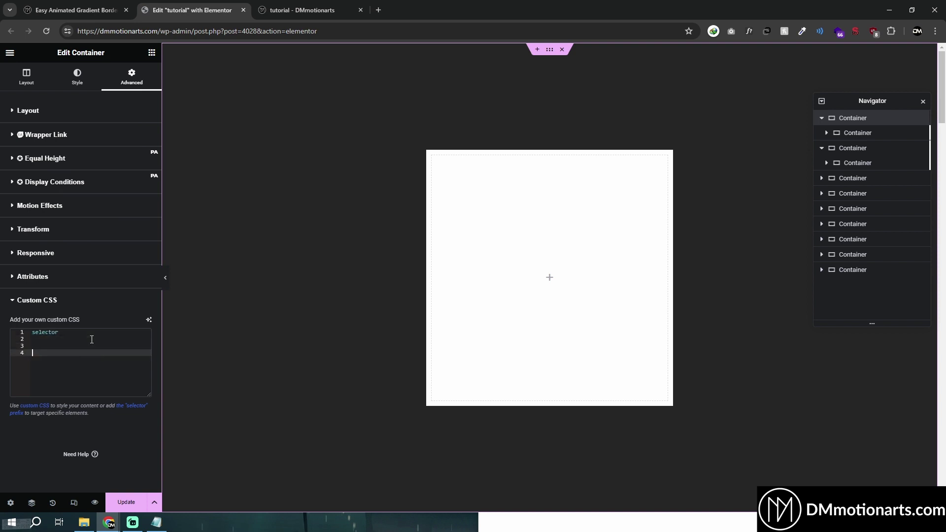
Try a z-index of 0 on the outer container and clear it again
{"action": "left_click", "coordinate": [14, 113]}
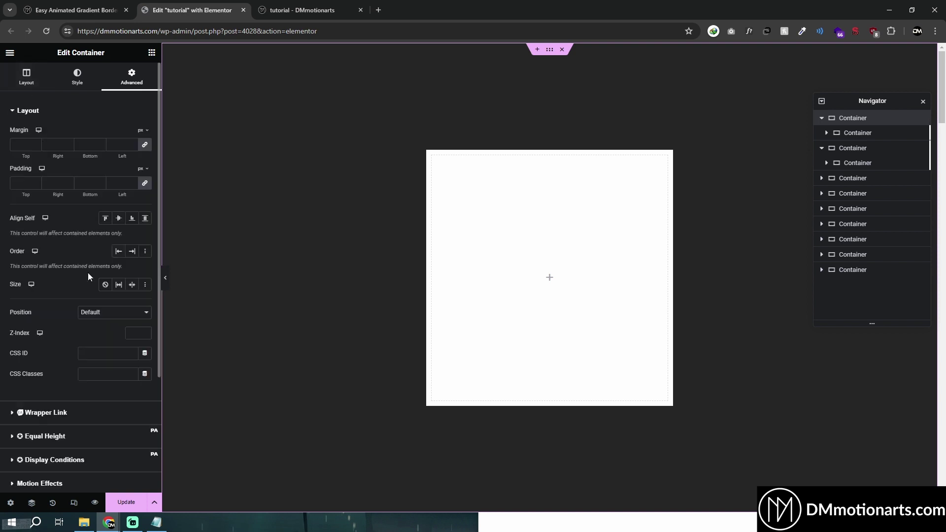
{"action": "left_click", "coordinate": [142, 335]}
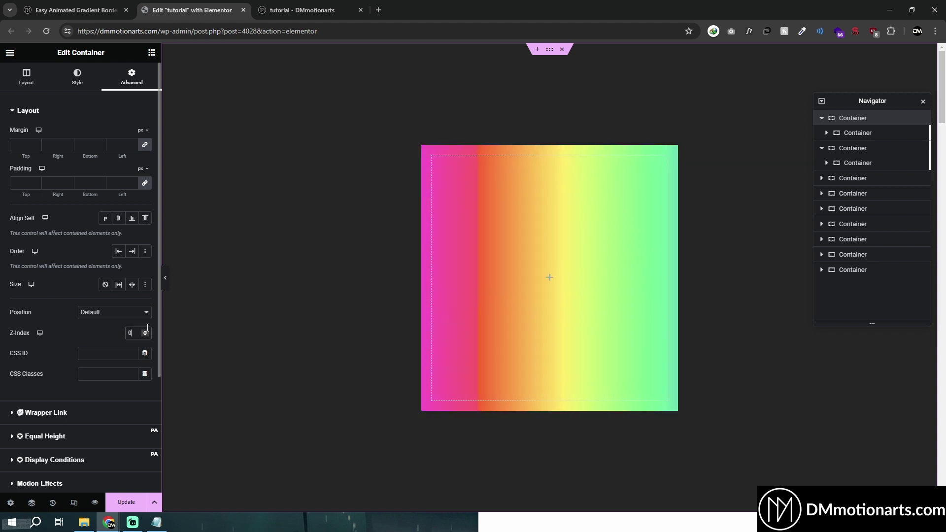
Add the declaration z-index: 1; to the selector rule in the outer container's custom CSS
{"action": "scroll", "coordinate": [12, 427], "scroll_direction": "down", "scroll_amount": 4}
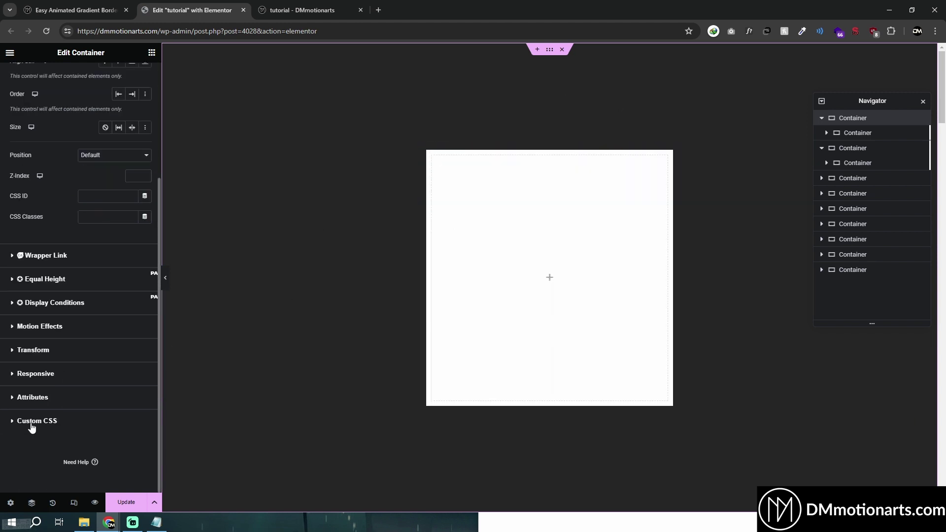
{"action": "left_click", "coordinate": [32, 425]}
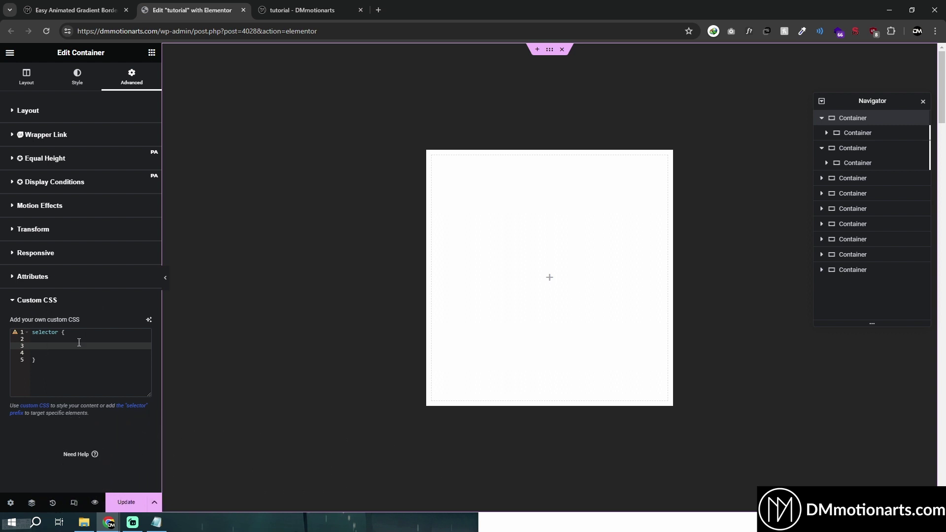
{"action": "type", "text": "z-index: 1;"}
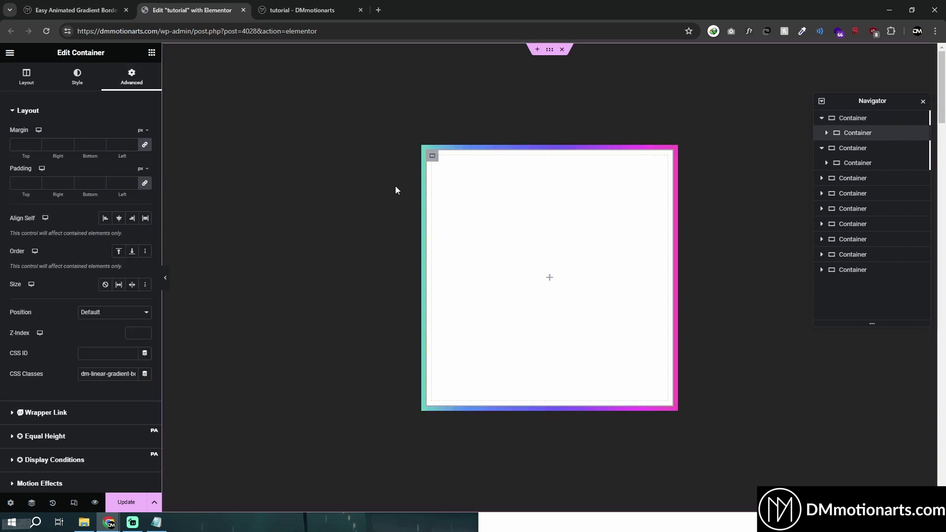
Open the inner container's custom CSS and check the z-index line of the .dm-linear-gradient-border:after rule
{"action": "scroll", "coordinate": [38, 431], "scroll_direction": "down", "scroll_amount": 10}
{"action": "left_click", "coordinate": [38, 423]}
{"action": "scroll", "coordinate": [79, 381], "scroll_direction": "down", "scroll_amount": 4}
{"action": "left_click", "coordinate": [78, 354]}
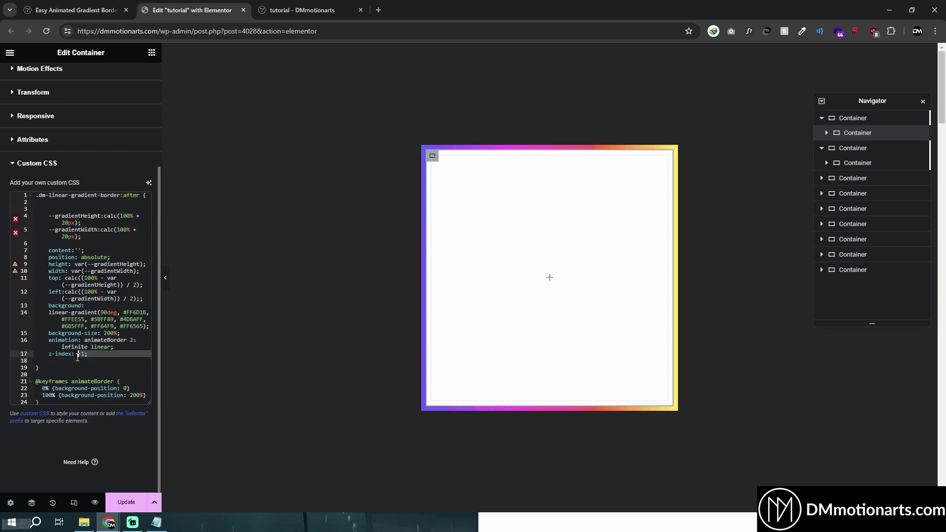
{"action": "left_click", "coordinate": [106, 363]}
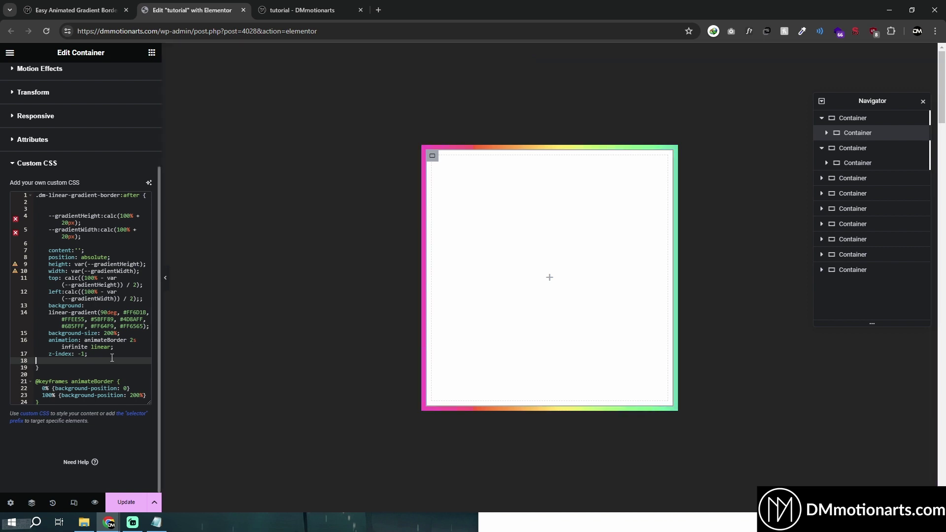
Select the inner container's entire custom CSS, switch to the same code in Notepad and examine the --gradientHeight and --gradientWidth lines
{"action": "key", "text": "ctrl+a"}
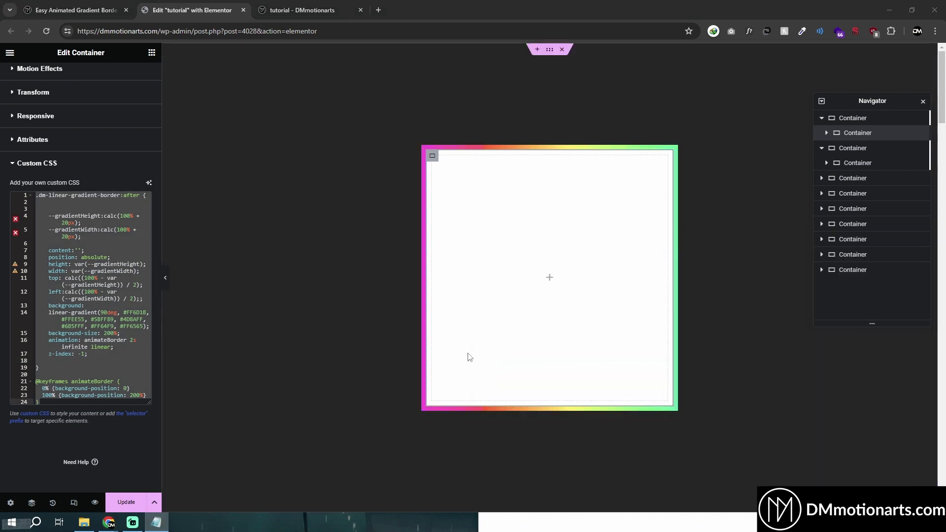
{"action": "left_click", "coordinate": [157, 522]}
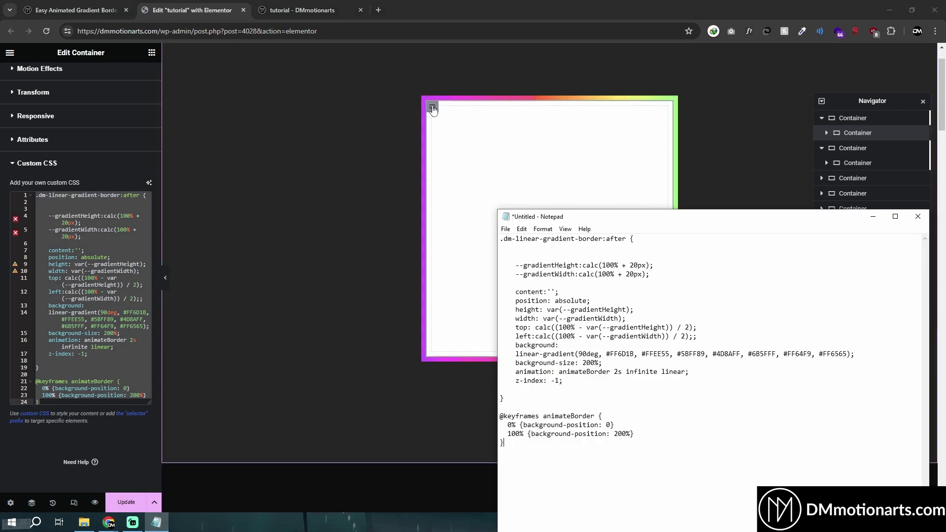
{"action": "left_click", "coordinate": [433, 109]}
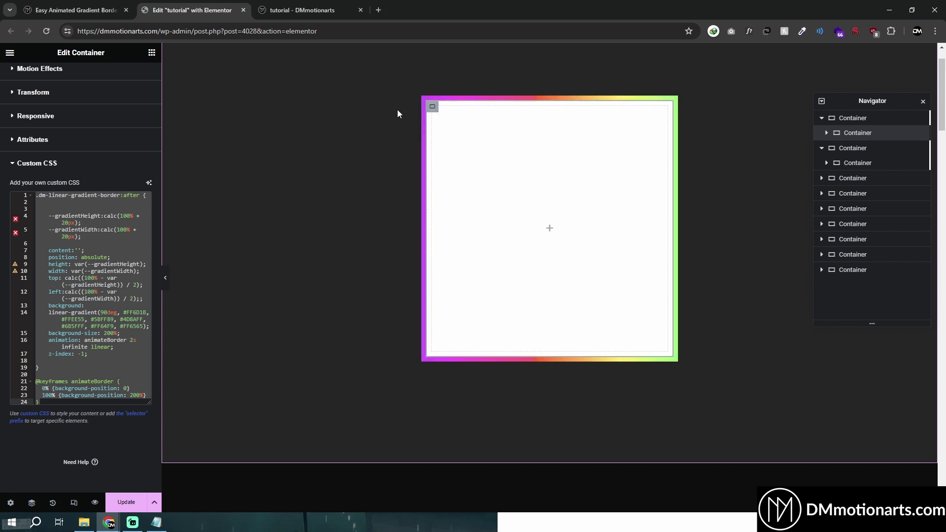
{"action": "left_click", "coordinate": [156, 522]}
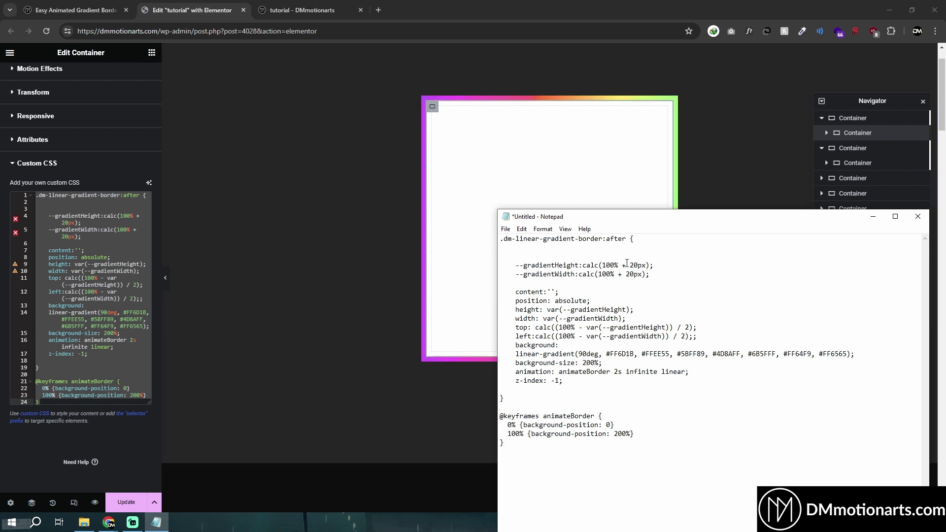
{"action": "mouse_move", "coordinate": [515, 266]}
{"action": "left_mouse_down"}
{"action": "mouse_move", "coordinate": [622, 267]}
{"action": "mouse_move", "coordinate": [505, 266]}
{"action": "left_mouse_up"}
{"action": "left_click", "coordinate": [663, 275]}
{"action": "left_click", "coordinate": [612, 279]}
Try a 50px offset in the --gradientHeight calculation of the inner container's custom CSS and restore 20px
{"action": "left_click", "coordinate": [116, 229]}
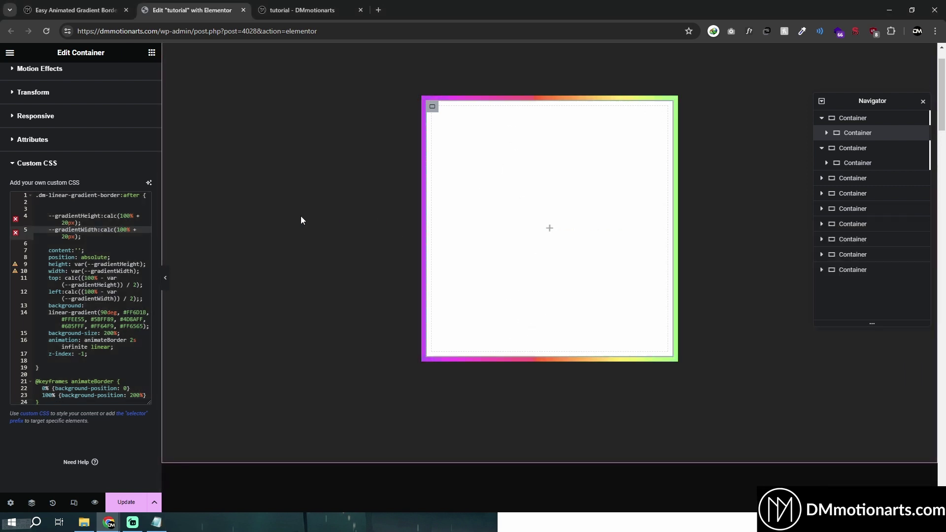
{"action": "left_click", "coordinate": [65, 223]}
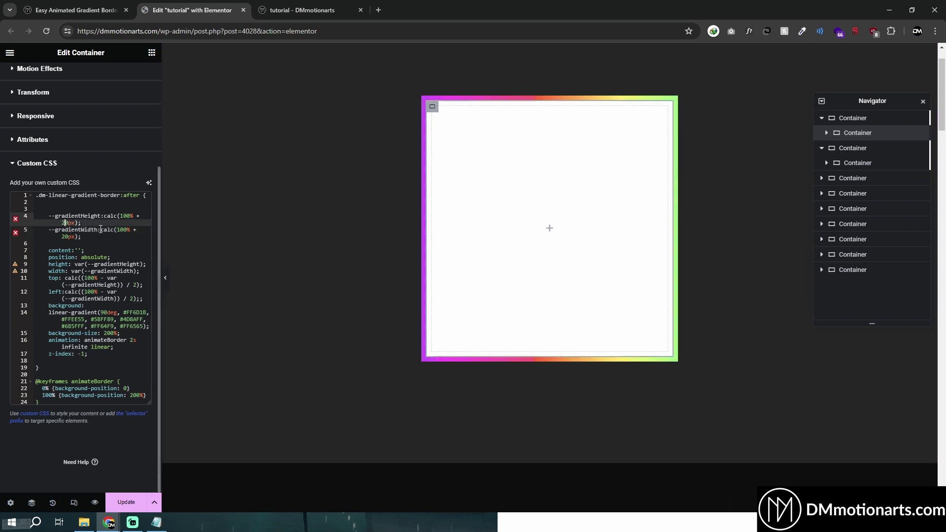
{"action": "type", "text": "5"}
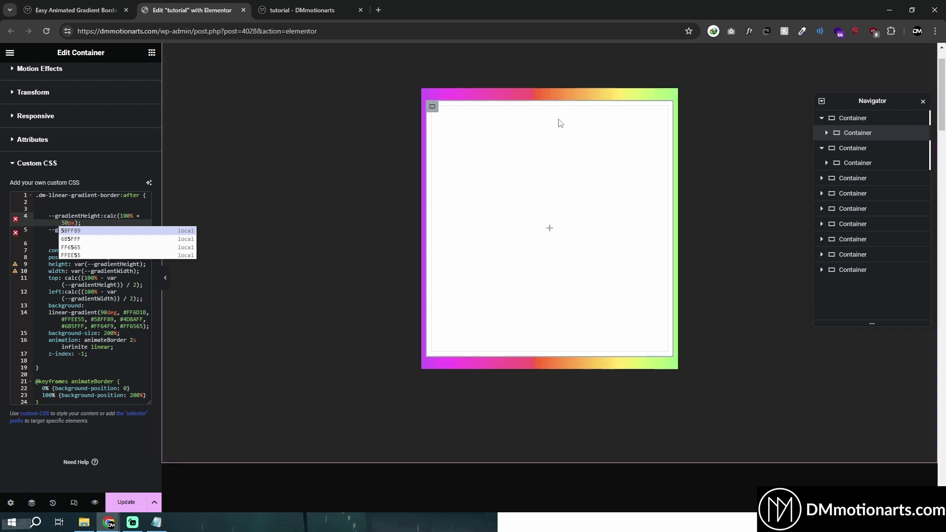
{"action": "key", "text": "BackSpace"}
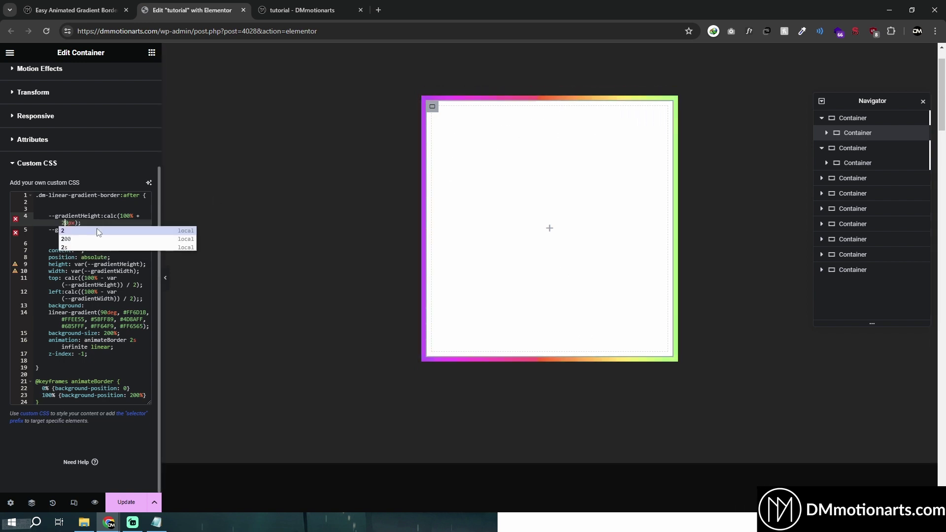
Try a 50px offset in the --gradientWidth calculation and restore 20px
{"action": "left_click", "coordinate": [58, 237]}
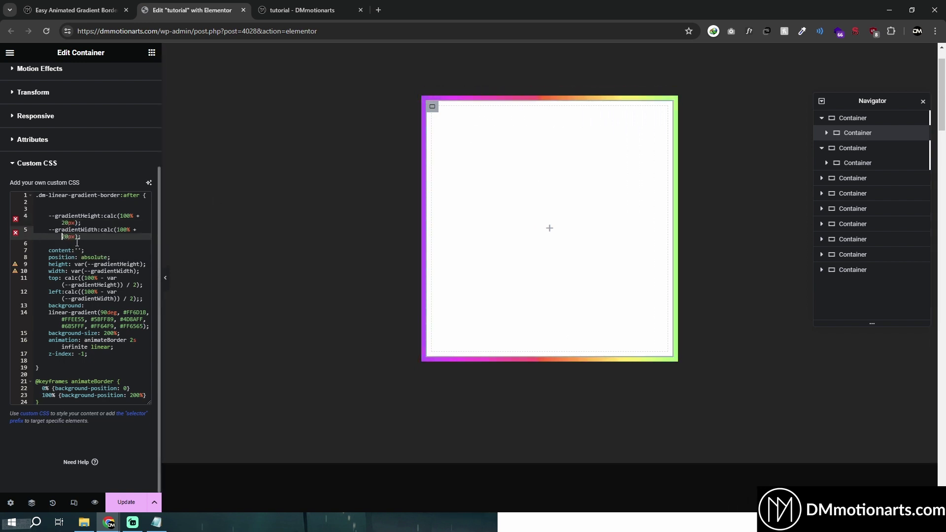
{"action": "key", "text": "Delete"}
{"action": "type", "text": "5"}
{"action": "key", "text": "BackSpace"}
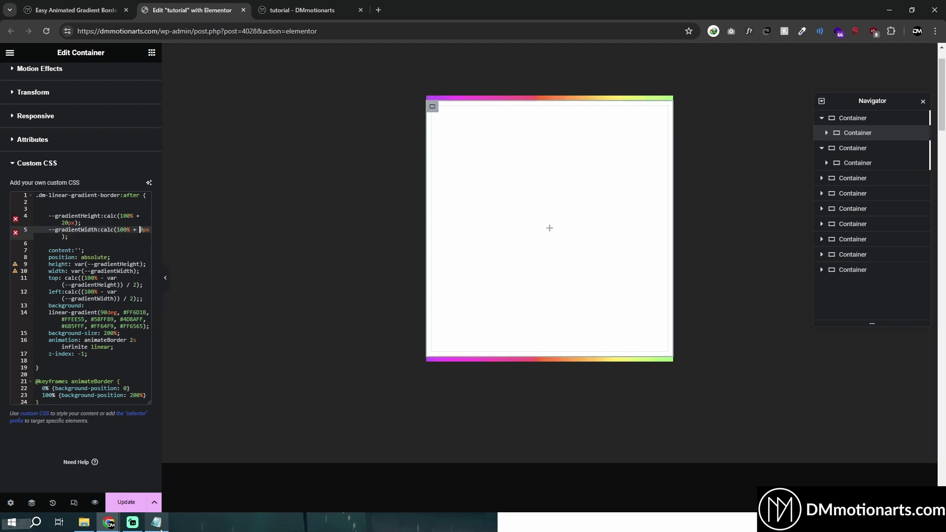
{"action": "left_click", "coordinate": [160, 530]}
{"action": "left_click", "coordinate": [140, 228]}
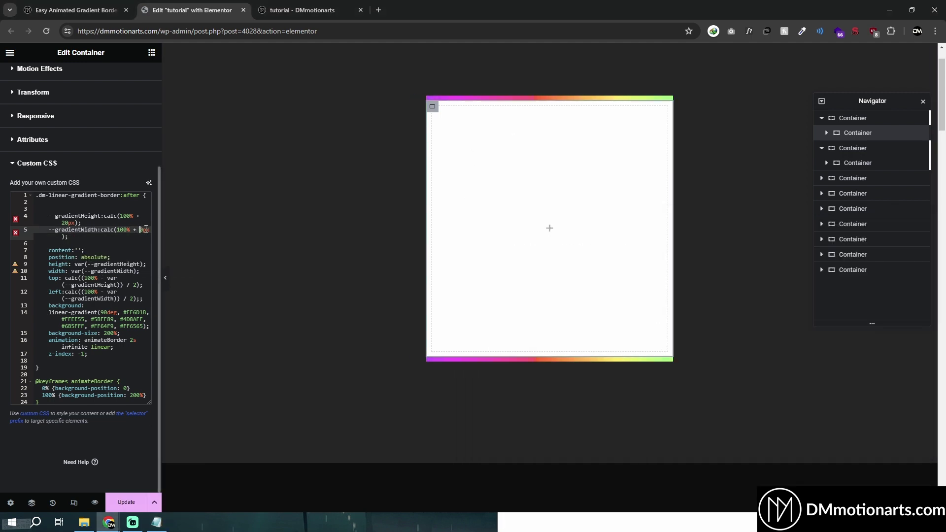
{"action": "type", "text": "2"}
Examine the pixel offsets of both gradient variables and the :after pseudo-element in the Notepad code
{"action": "left_click", "coordinate": [159, 525]}
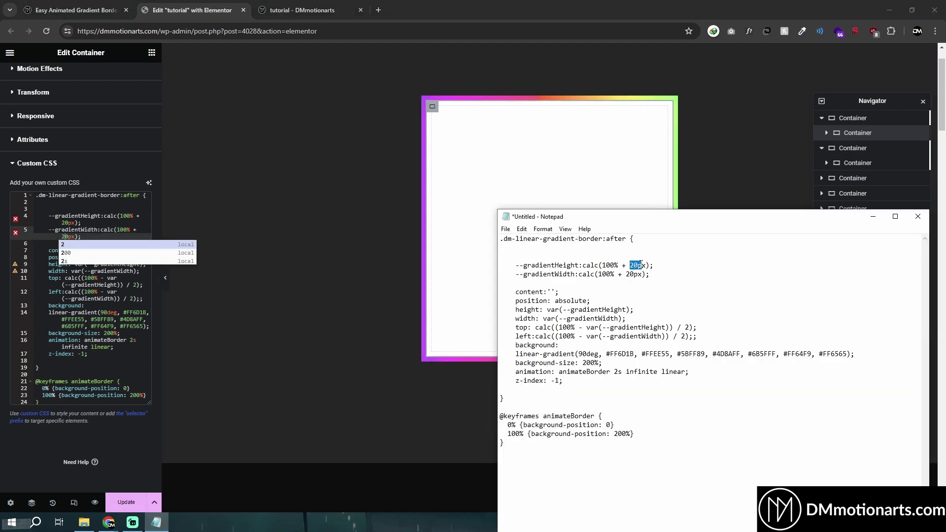
{"action": "left_click_drag", "start_coordinate": [642, 265], "coordinate": [637, 274]}
{"action": "left_click", "coordinate": [639, 275]}
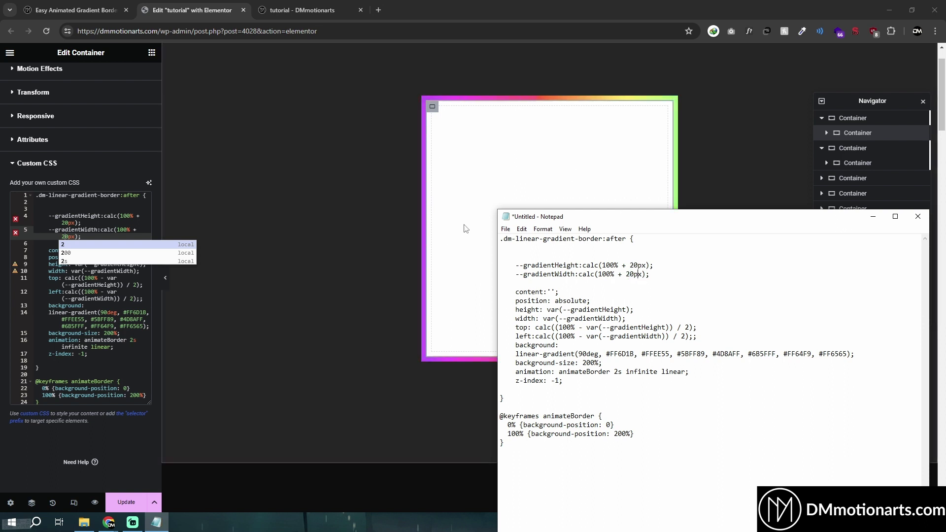
{"action": "left_click", "coordinate": [575, 288]}
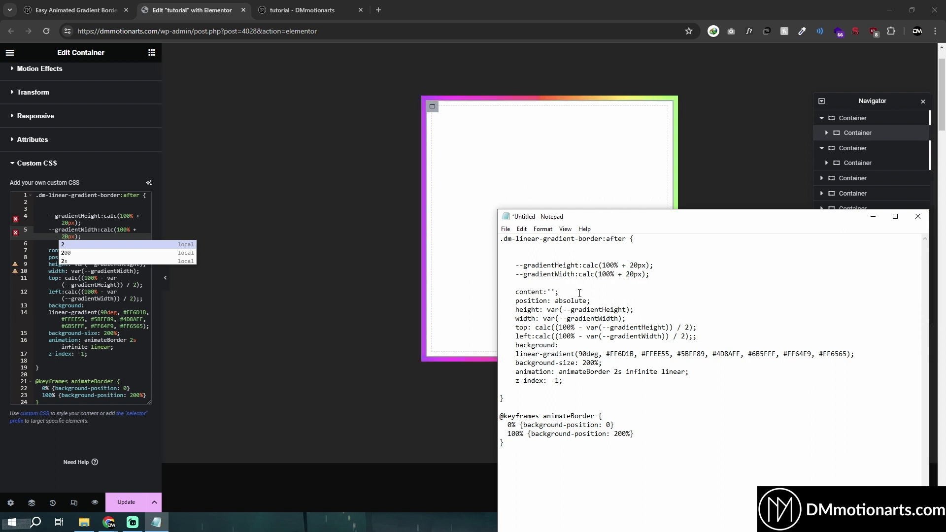
{"action": "mouse_move", "coordinate": [604, 239]}
{"action": "left_mouse_down"}
{"action": "mouse_move", "coordinate": [627, 240]}
{"action": "mouse_move", "coordinate": [607, 239]}
{"action": "left_mouse_up"}
{"action": "left_click", "coordinate": [627, 242]}
{"action": "left_click", "coordinate": [607, 239]}
Examine the content, position and height declarations and the --gradientHeight variable they rely on
{"action": "left_click_drag", "start_coordinate": [515, 291], "coordinate": [583, 291]}
{"action": "left_click_drag", "start_coordinate": [515, 301], "coordinate": [608, 302]}
{"action": "left_click", "coordinate": [586, 305]}
{"action": "left_click_drag", "start_coordinate": [516, 311], "coordinate": [543, 310]}
{"action": "left_click", "coordinate": [544, 311]}
{"action": "left_click_drag", "start_coordinate": [516, 266], "coordinate": [665, 266]}
{"action": "left_click", "coordinate": [518, 263]}
{"action": "left_click", "coordinate": [661, 266]}
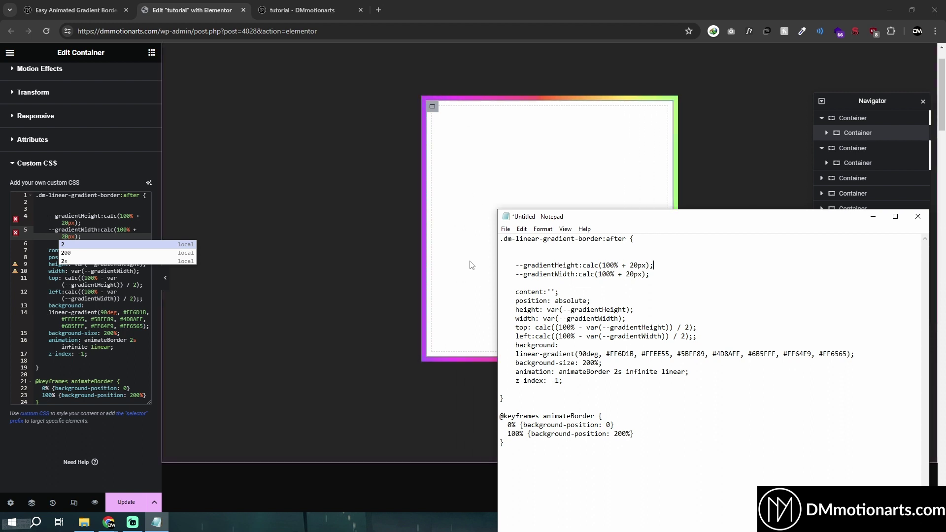
{"action": "left_click_drag", "start_coordinate": [501, 265], "coordinate": [645, 265]}
{"action": "left_click", "coordinate": [645, 264]}
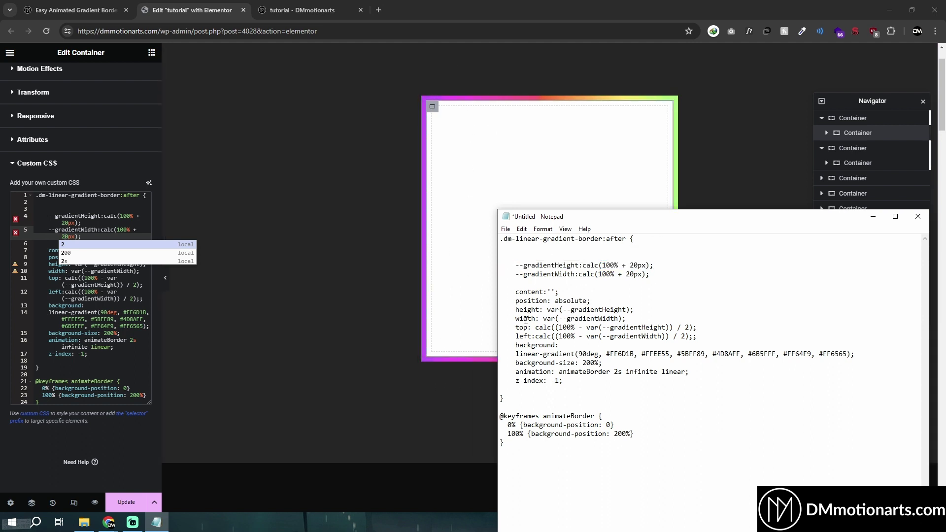
Examine the width, left and top declarations and how they use the gradient size variables
{"action": "double_click", "coordinate": [548, 318]}
{"action": "left_click_drag", "start_coordinate": [601, 274], "coordinate": [614, 274]}
{"action": "double_click", "coordinate": [629, 275]}
{"action": "left_click", "coordinate": [555, 344]}
{"action": "double_click", "coordinate": [527, 336]}
{"action": "left_click", "coordinate": [525, 327]}
{"action": "left_click_drag", "start_coordinate": [536, 328], "coordinate": [688, 328]}
{"action": "left_click", "coordinate": [689, 327]}
In Elementor, add a single-column Flexbox container below the gradient section with a minimum height of 500 px
{"action": "scroll", "coordinate": [443, 312], "scroll_direction": "down", "scroll_amount": 4}
{"action": "left_click", "coordinate": [411, 308]}
{"action": "left_click", "coordinate": [538, 274]}
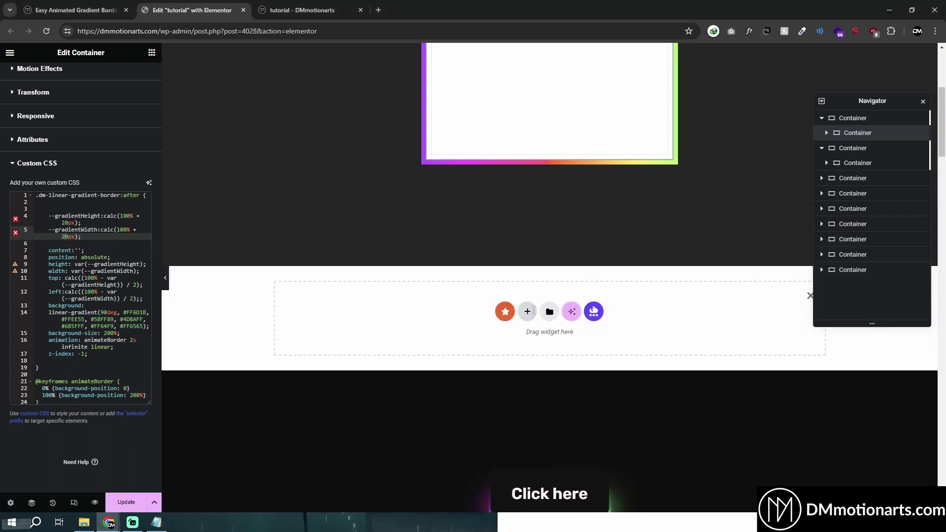
{"action": "left_click", "coordinate": [519, 340]}
{"action": "left_click", "coordinate": [414, 334]}
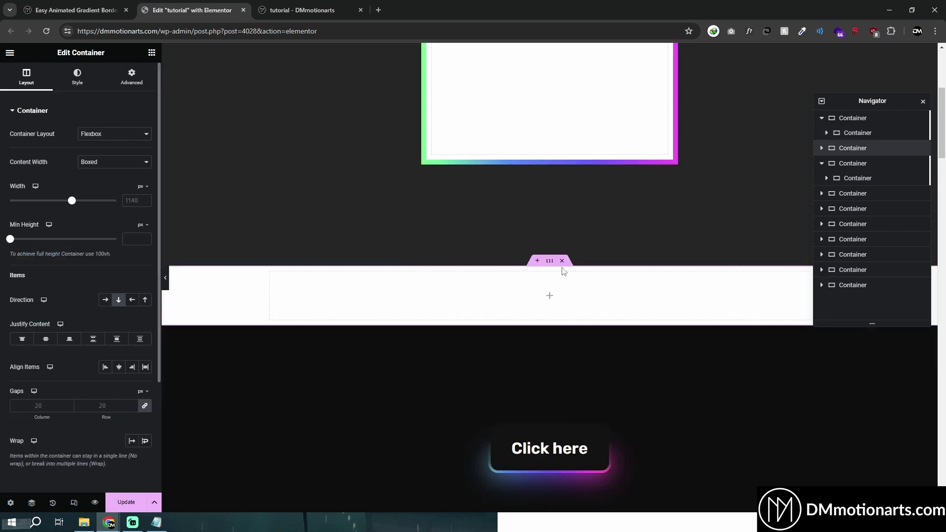
{"action": "double_click", "coordinate": [131, 241]}
{"action": "type", "text": "500"}
{"action": "scroll", "coordinate": [328, 297], "scroll_direction": "down", "scroll_amount": 2}
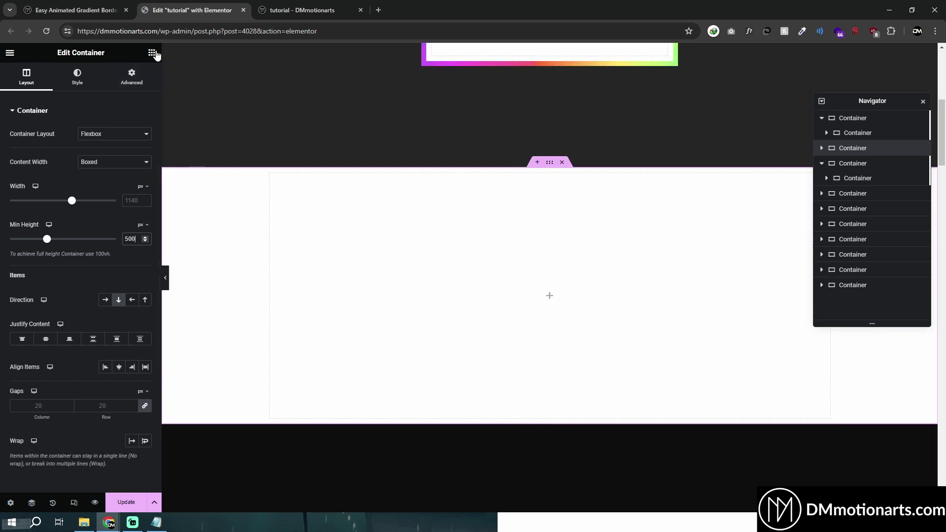
Nest a container inside the new 500 px container and set its size to Grow
{"action": "left_click", "coordinate": [152, 53]}
{"action": "left_click_drag", "start_coordinate": [74, 162], "coordinate": [528, 320]}
{"action": "left_click", "coordinate": [132, 76]}
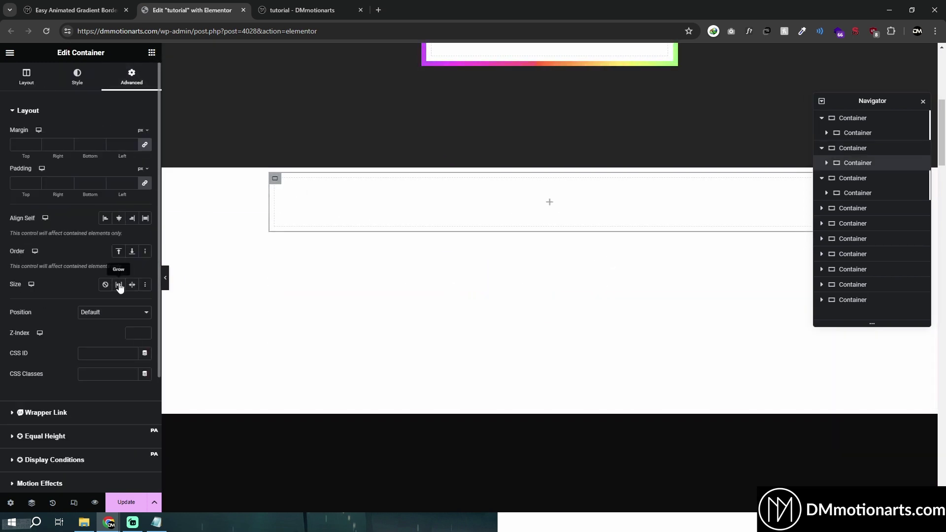
{"action": "left_click", "coordinate": [119, 285]}
{"action": "left_click", "coordinate": [152, 53]}
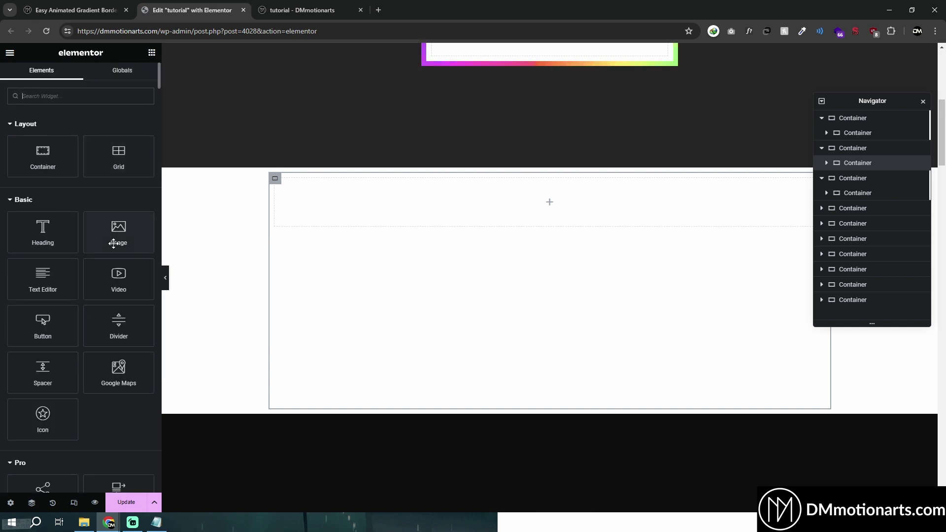
{"action": "left_click_drag", "start_coordinate": [118, 231], "coordinate": [547, 296]}
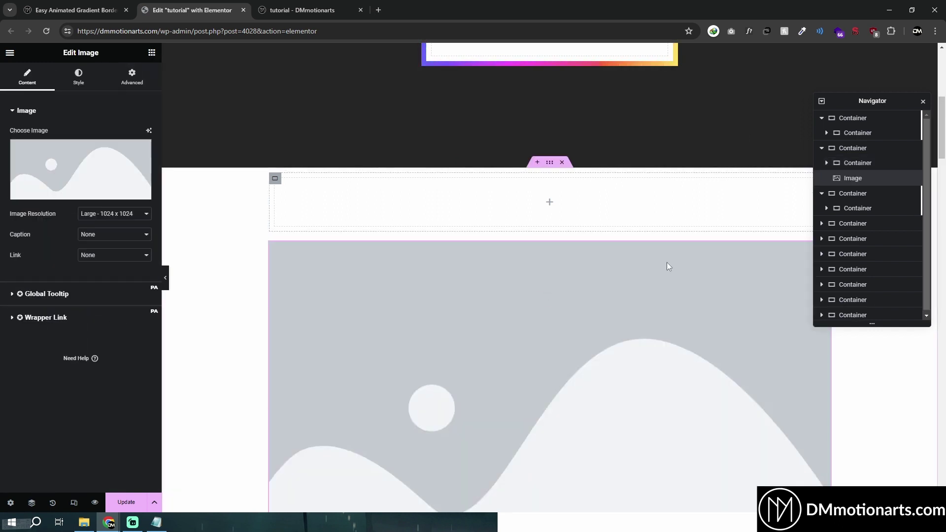
{"action": "key", "text": "ctrl+z"}
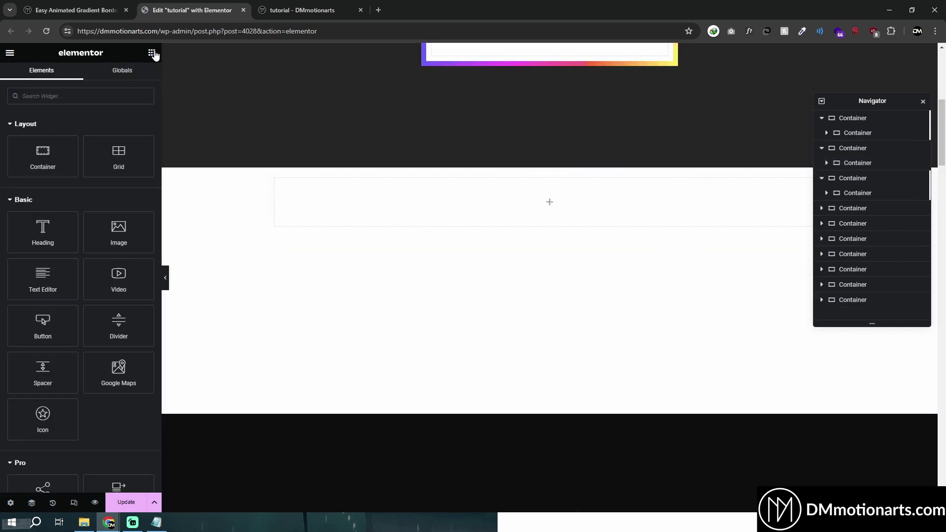
Add an Image widget to the nested container using the photo of the man in the round opening, at Medium - 300 x 300 resolution
{"action": "left_click_drag", "start_coordinate": [118, 231], "coordinate": [542, 202]}
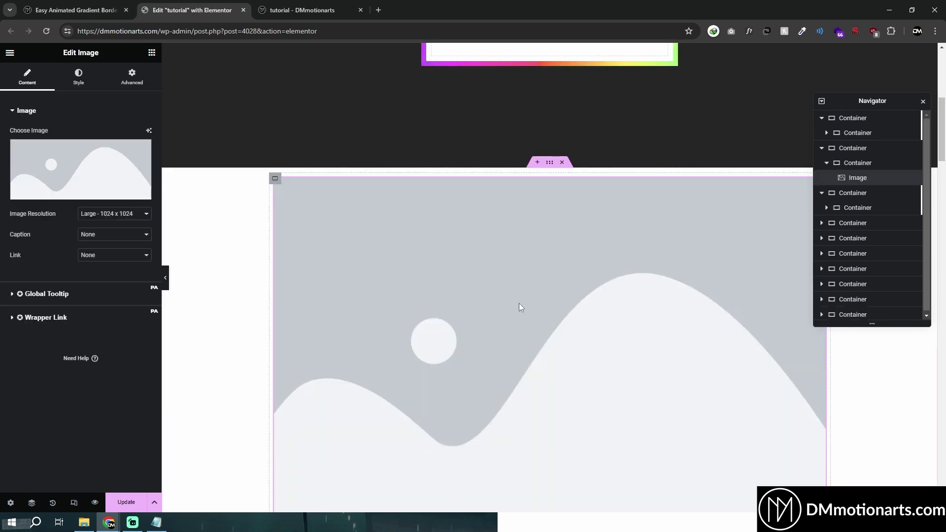
{"action": "scroll", "coordinate": [495, 307], "scroll_direction": "down", "scroll_amount": 4}
{"action": "scroll", "coordinate": [466, 272], "scroll_direction": "up", "scroll_amount": 2}
{"action": "left_click", "coordinate": [73, 155]}
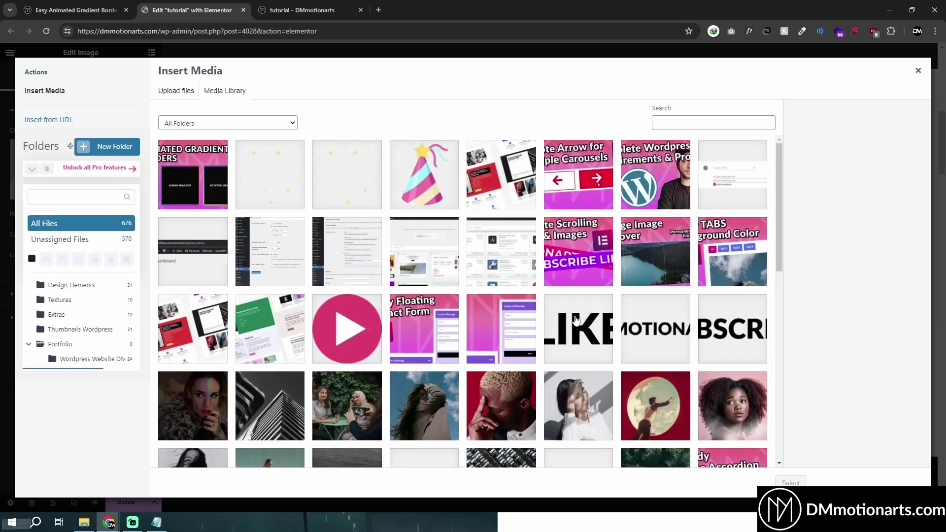
{"action": "scroll", "coordinate": [606, 342], "scroll_direction": "down", "scroll_amount": 1}
{"action": "left_click", "coordinate": [667, 372]}
{"action": "left_click", "coordinate": [790, 482]}
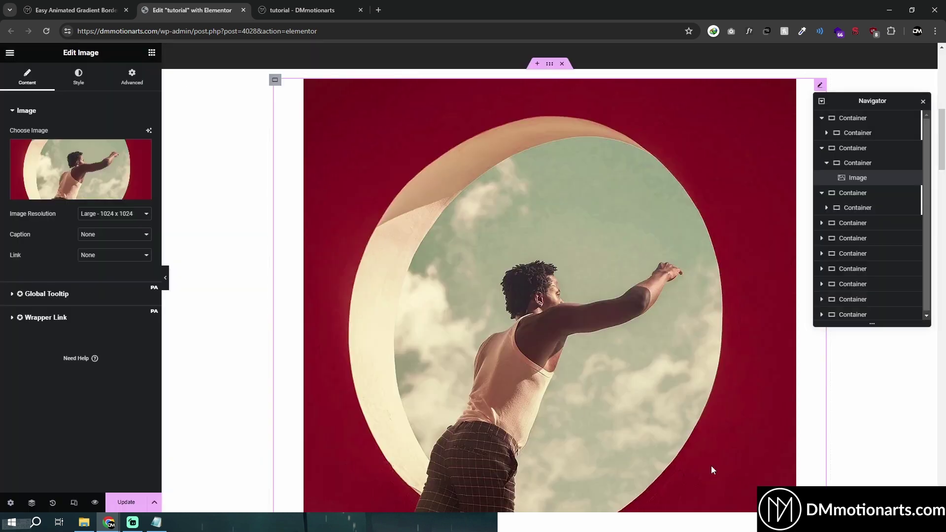
{"action": "left_click", "coordinate": [113, 214]}
{"action": "left_click", "coordinate": [114, 238]}
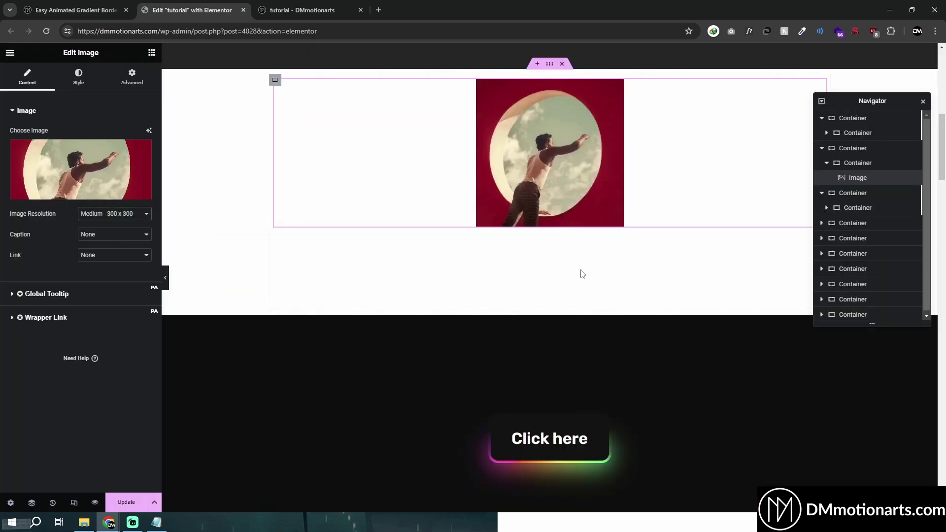
Set the image's Align Self to center and its position to Absolute
{"action": "scroll", "coordinate": [414, 264], "scroll_direction": "up", "scroll_amount": 3}
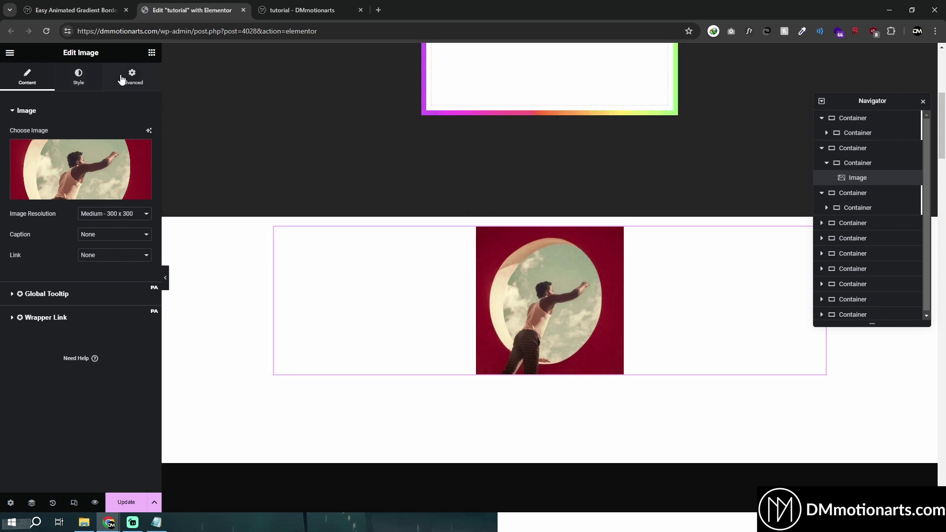
{"action": "left_click", "coordinate": [122, 80]}
{"action": "left_click", "coordinate": [117, 239]}
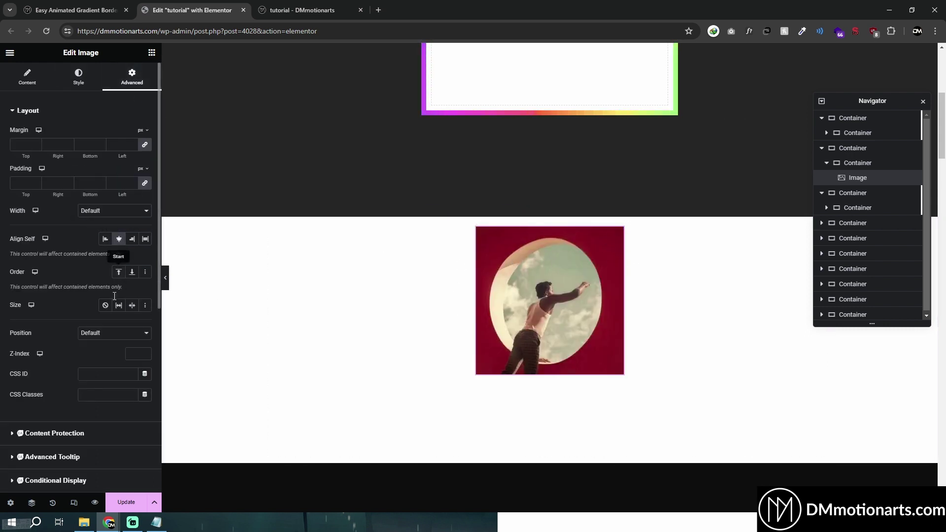
{"action": "left_click", "coordinate": [101, 333]}
{"action": "left_click", "coordinate": [99, 351]}
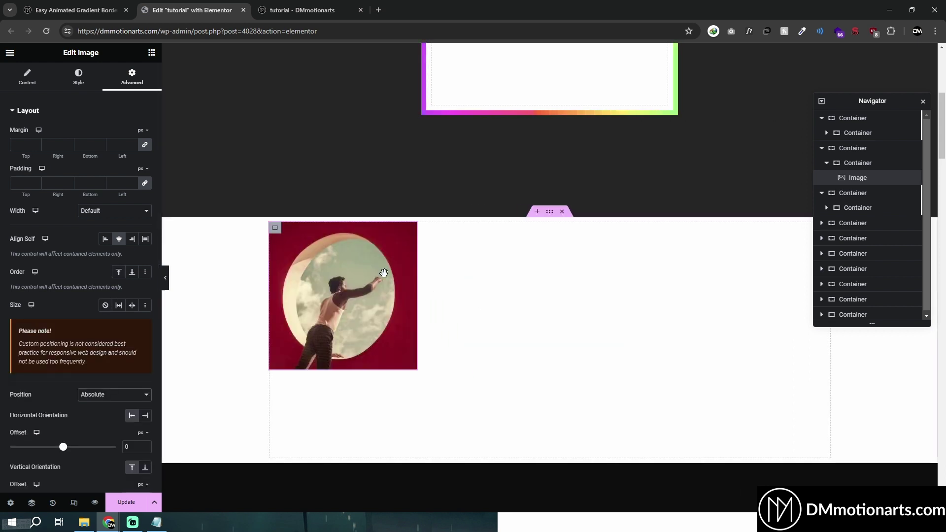
Give the nested container holding the image a solid blue background
{"action": "left_click", "coordinate": [83, 76]}
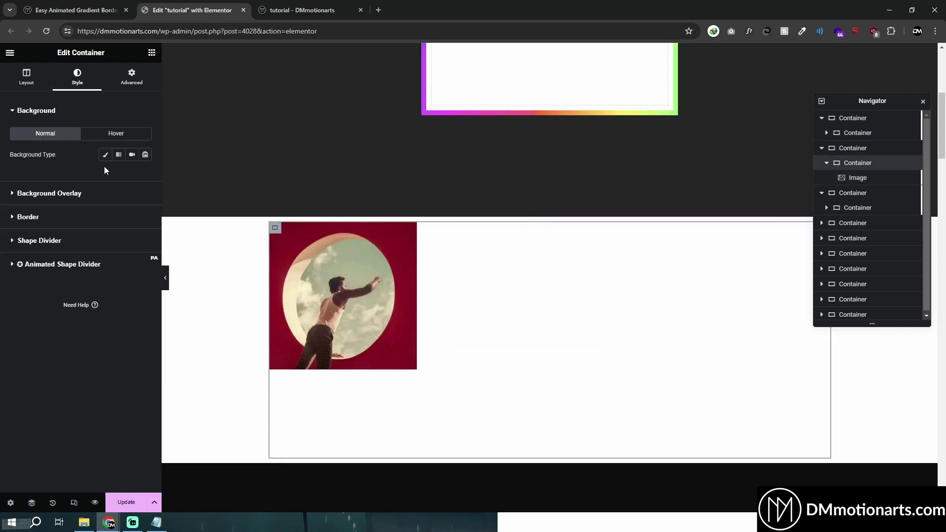
{"action": "left_click", "coordinate": [105, 156]}
{"action": "left_click_drag", "start_coordinate": [160, 220], "coordinate": [161, 214]}
{"action": "left_click", "coordinate": [156, 294]}
{"action": "left_click", "coordinate": [44, 284]}
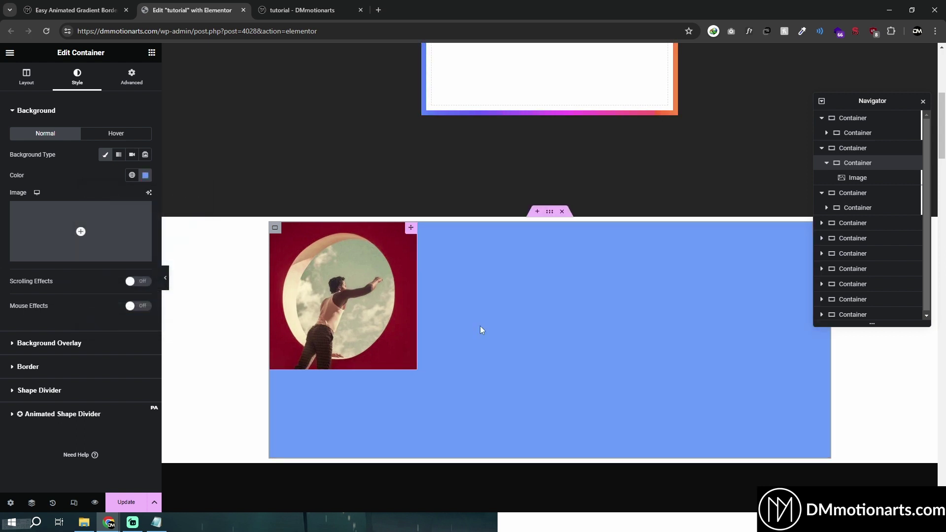
Anchor the absolutely positioned image to the container's bottom and right edges, and restore its left and top orientation
{"action": "left_click", "coordinate": [415, 236]}
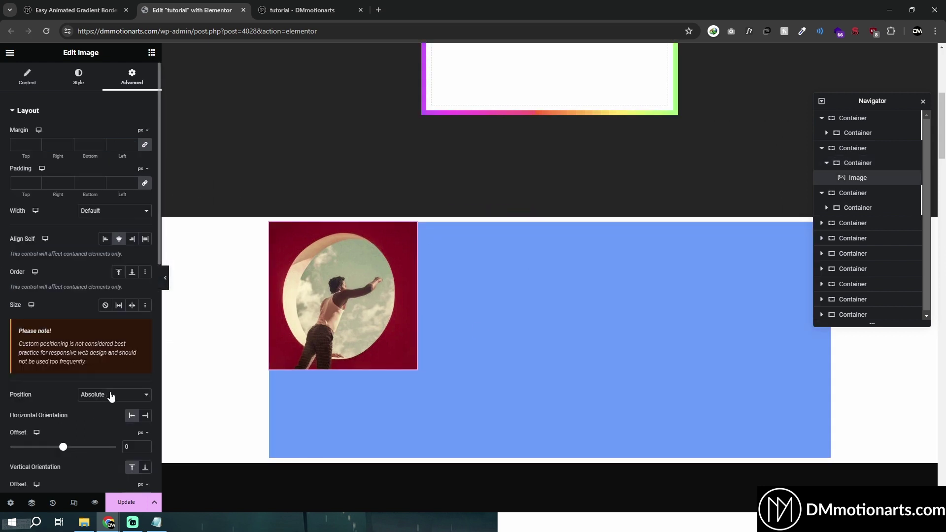
{"action": "scroll", "coordinate": [89, 292], "scroll_direction": "down", "scroll_amount": 3}
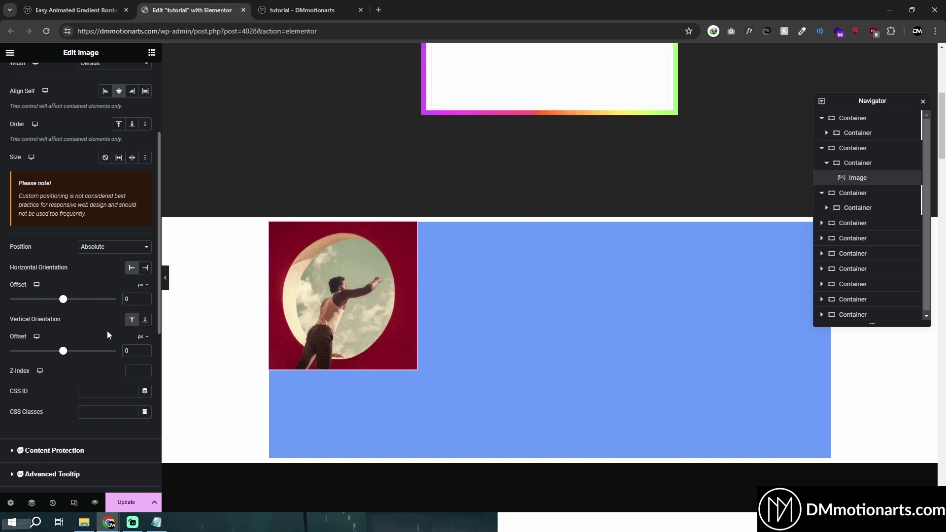
{"action": "left_click", "coordinate": [145, 319]}
{"action": "left_click", "coordinate": [145, 267]}
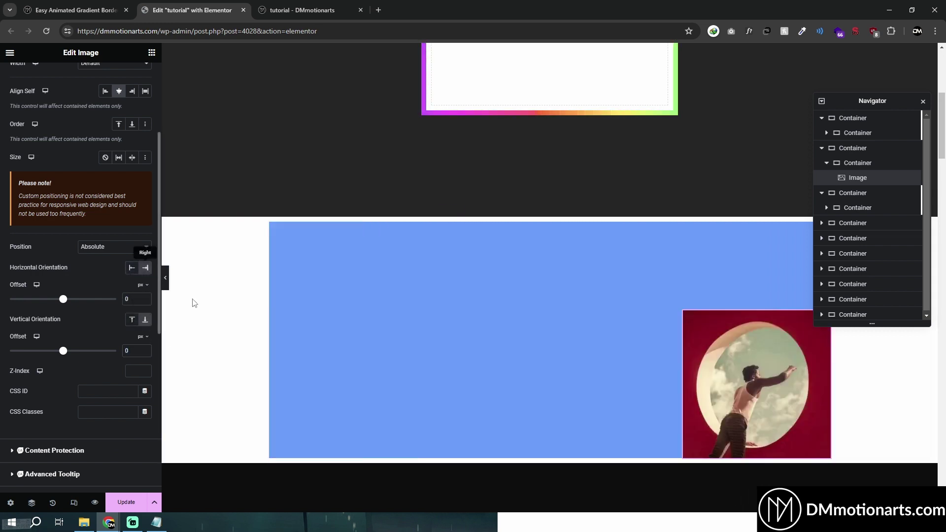
{"action": "left_click", "coordinate": [132, 267]}
{"action": "left_click", "coordinate": [132, 320]}
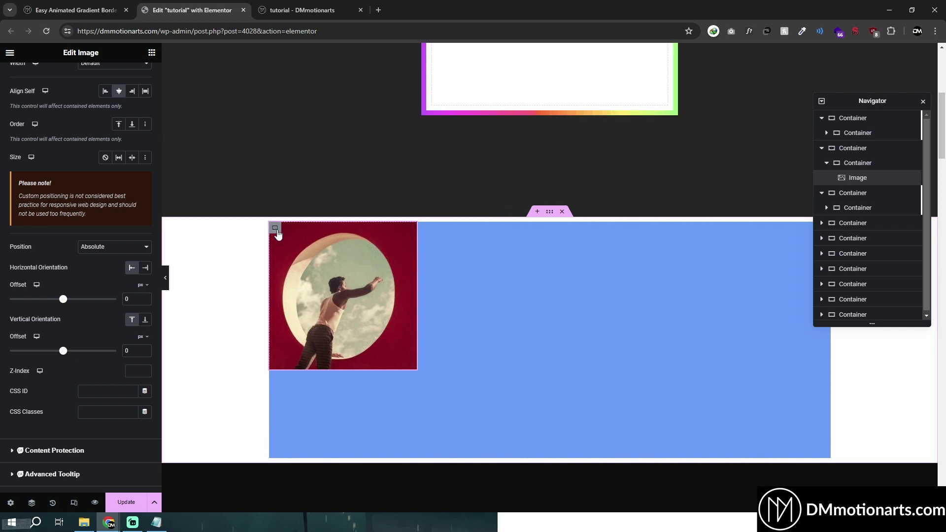
Clear the image's horizontal and vertical offset values
{"action": "left_click", "coordinate": [135, 300]}
{"action": "key", "text": "BackSpace"}
{"action": "left_click", "coordinate": [135, 351]}
{"action": "key", "text": "BackSpace"}
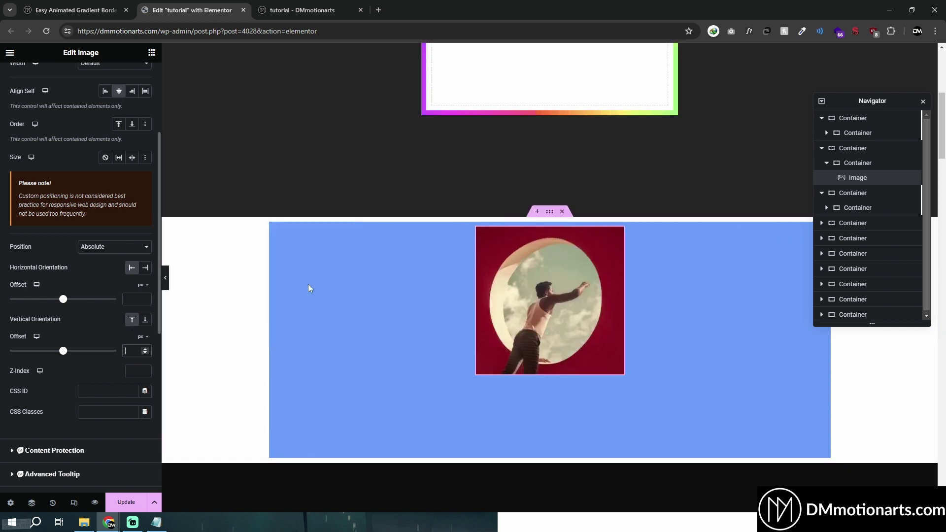
Try centering the image with the blue container's Justify Content and Align Items settings, and remove both centerings
{"action": "left_click", "coordinate": [275, 228]}
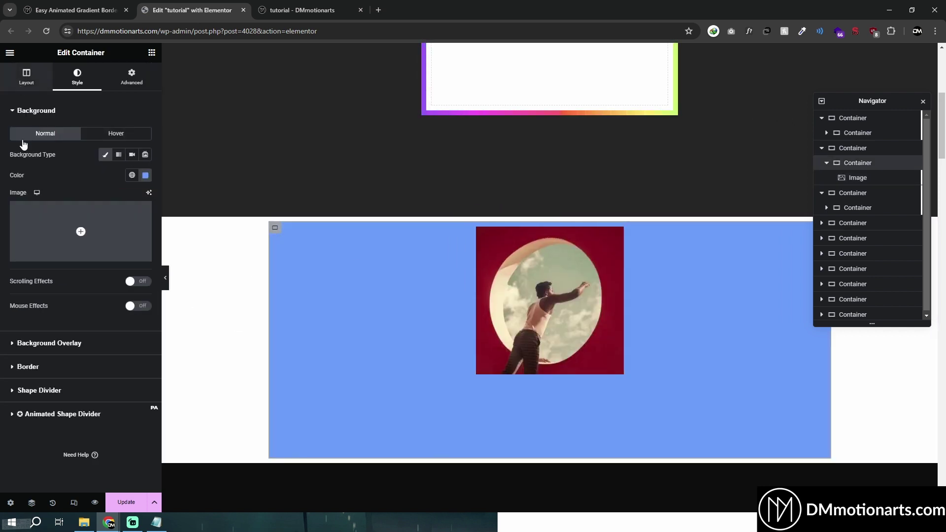
{"action": "left_click", "coordinate": [26, 76]}
{"action": "left_click", "coordinate": [121, 368]}
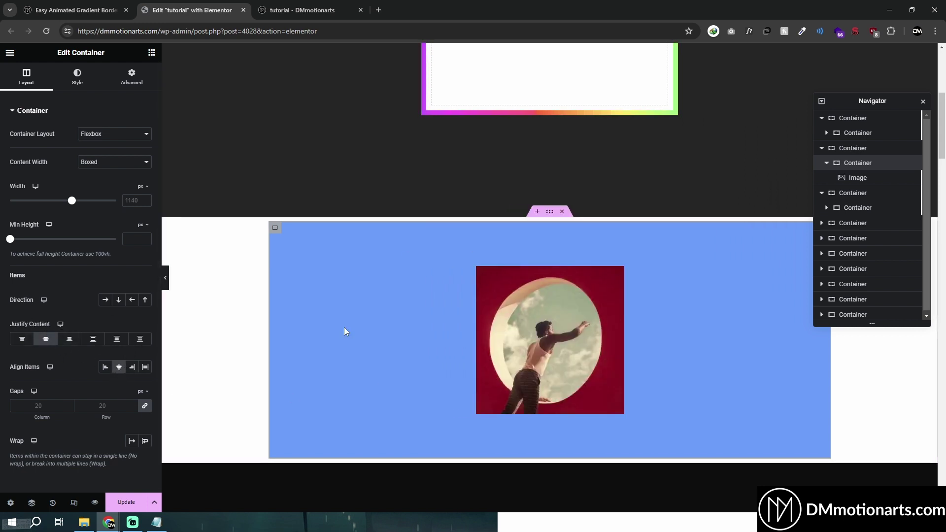
{"action": "left_click", "coordinate": [119, 367]}
{"action": "left_click", "coordinate": [45, 342]}
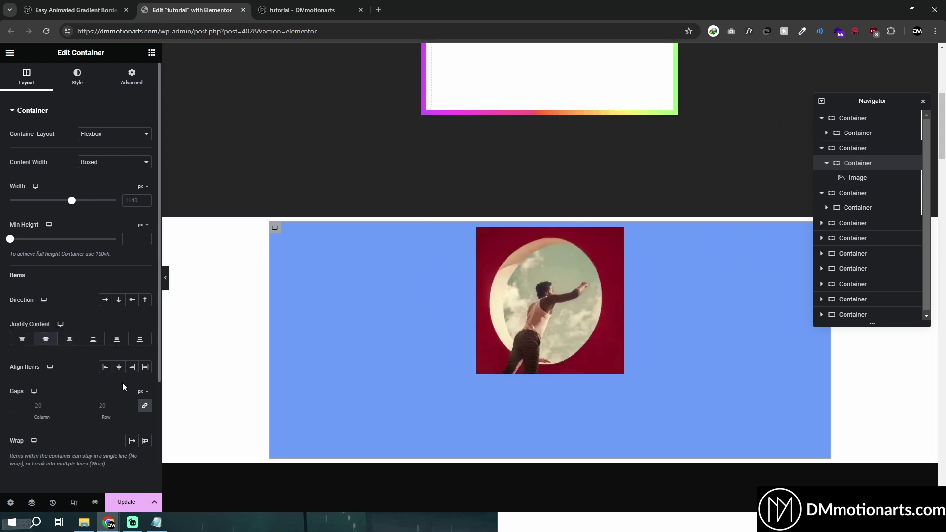
Set the image's horizontal and vertical offsets to 0 px
{"action": "left_click", "coordinate": [615, 237]}
{"action": "scroll", "coordinate": [73, 339], "scroll_direction": "down", "scroll_amount": 4}
{"action": "left_click", "coordinate": [131, 250]}
{"action": "type", "text": "0"}
{"action": "left_click", "coordinate": [134, 302]}
{"action": "type", "text": "0"}
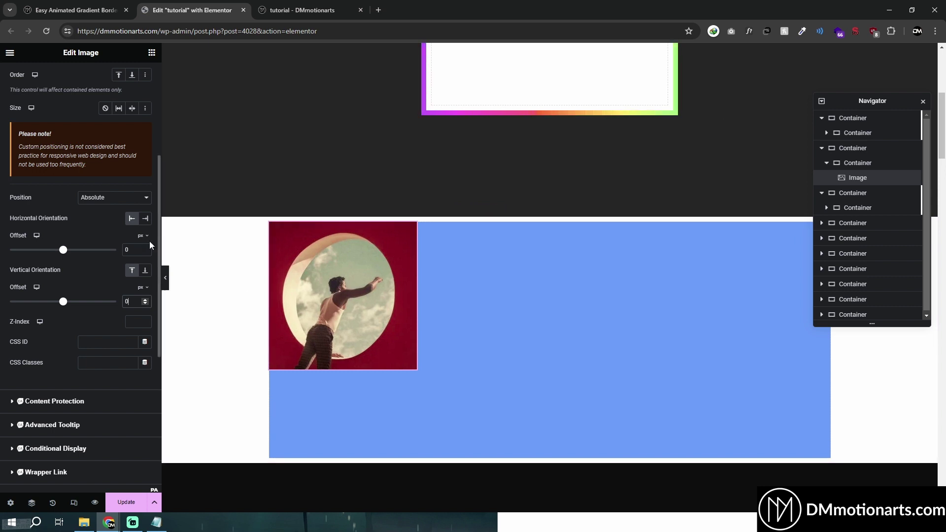
Switch the image's horizontal offset to a custom value of calc(50% - 300px/2)
{"action": "left_click", "coordinate": [140, 323]}
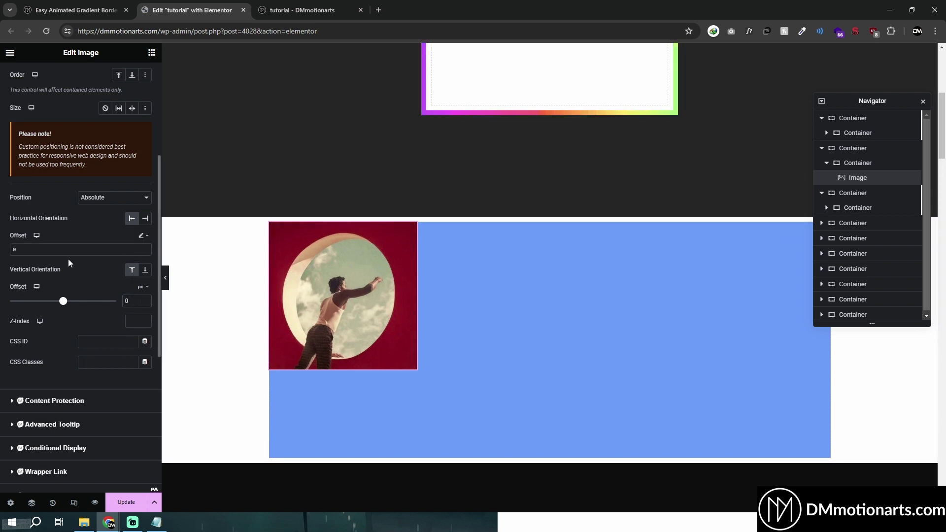
{"action": "type", "text": "calc("}
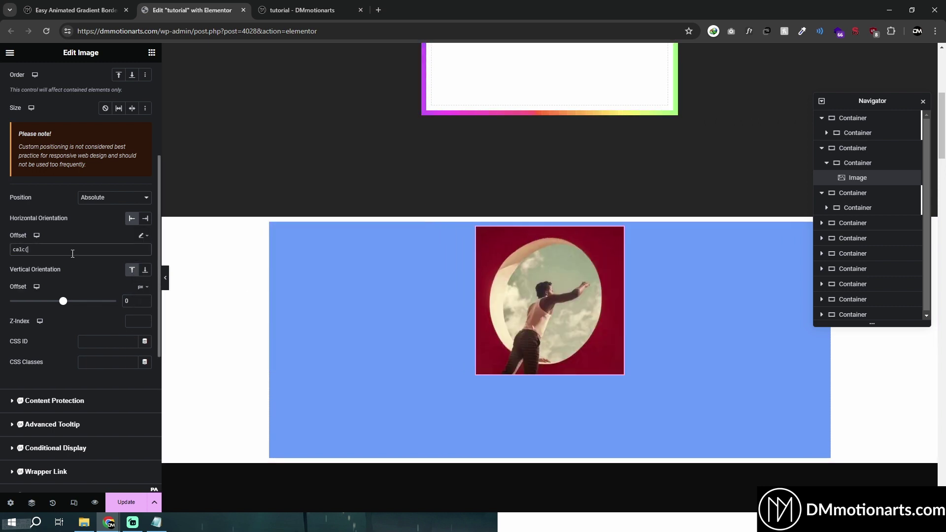
{"action": "type", "text": "50%)"}
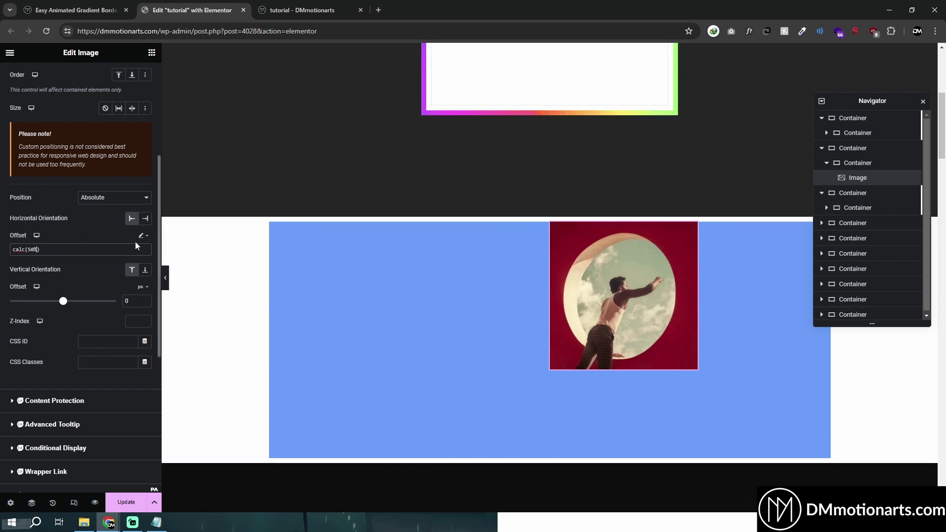
{"action": "type", "text": "-"}
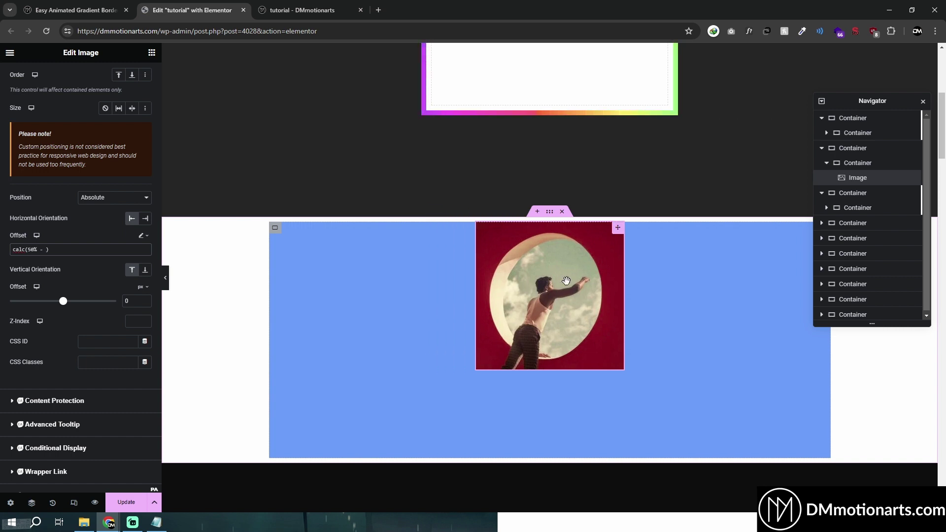
{"action": "type", "text": "300px"}
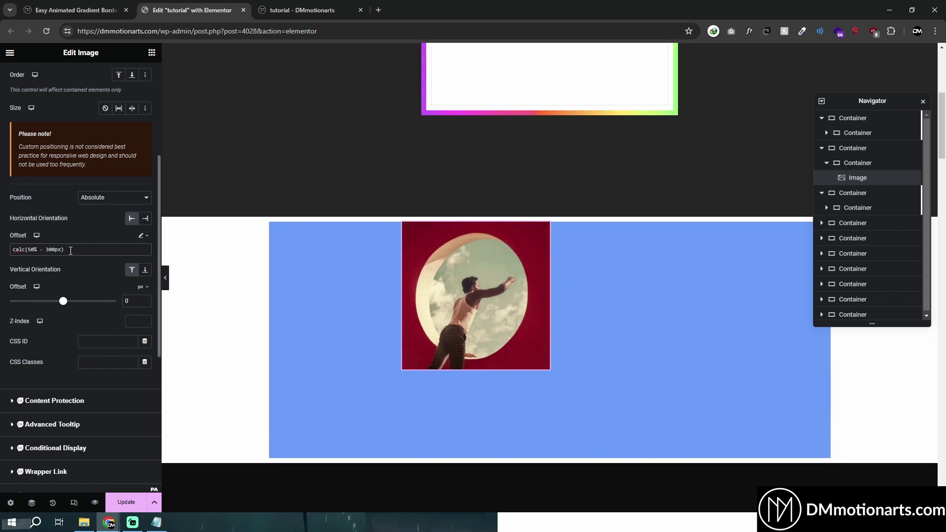
{"action": "type", "text": "/2"}
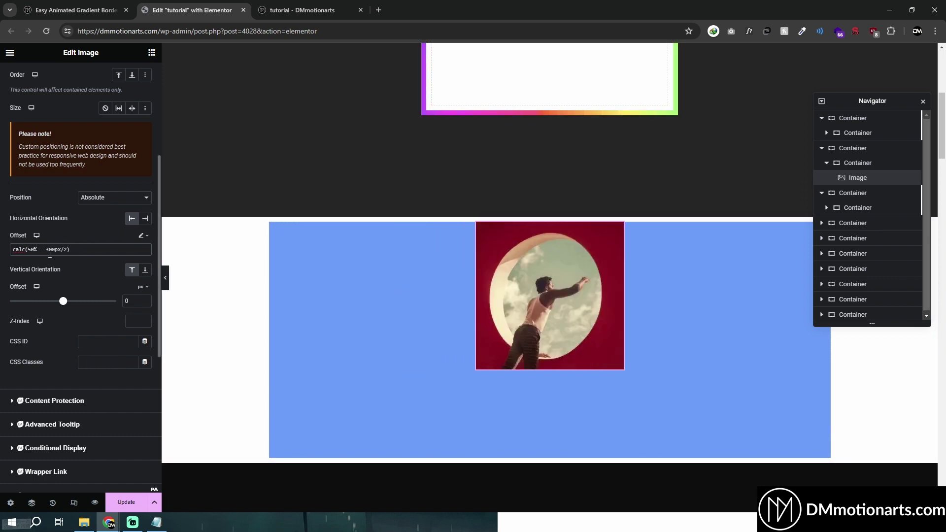
Copy the horizontal offset formula and use calc(50% - 300px/2) as the image's custom vertical offset
{"action": "left_click", "coordinate": [46, 250]}
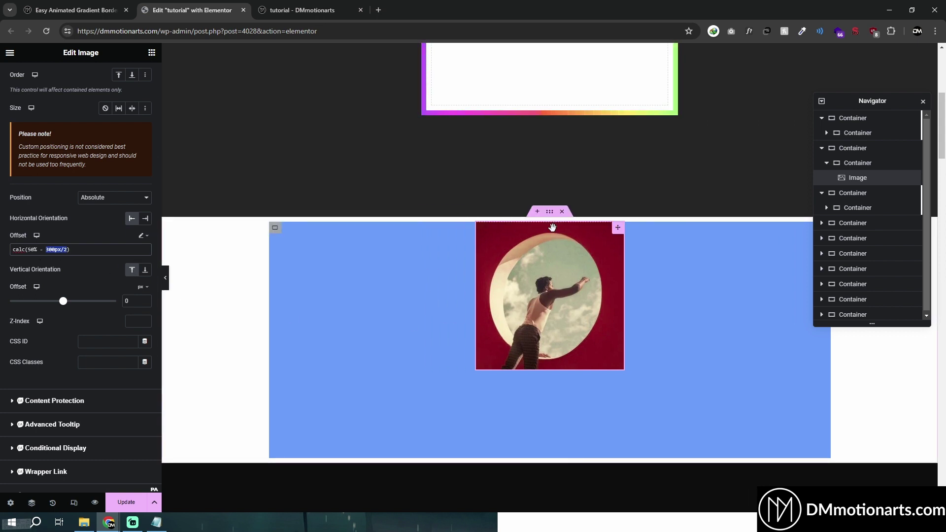
{"action": "left_click", "coordinate": [92, 251]}
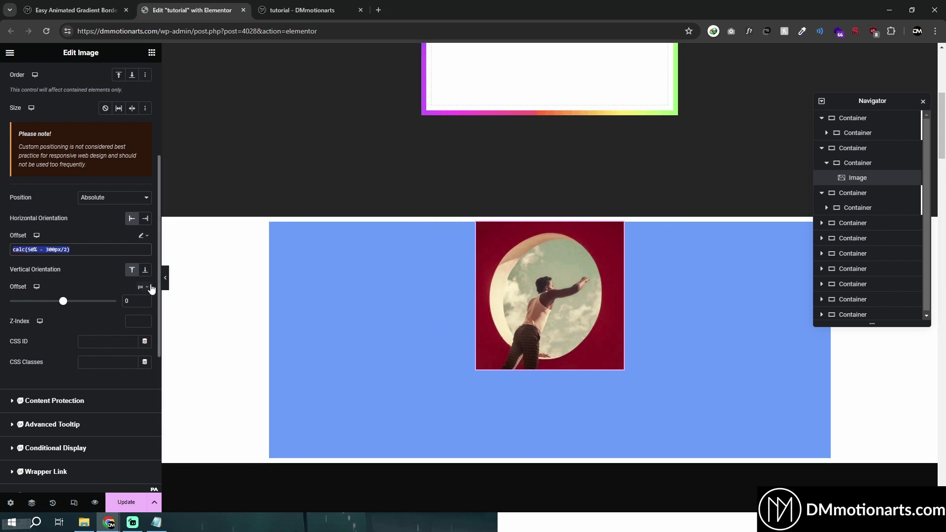
{"action": "left_click", "coordinate": [139, 375]}
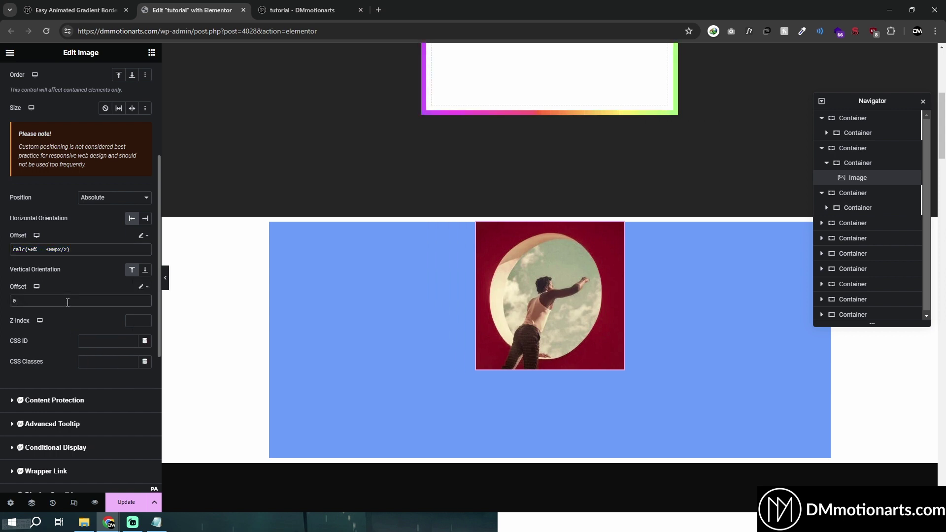
{"action": "key", "text": "BackSpace"}
{"action": "type", "text": "calc(50% - 300px/2)"}
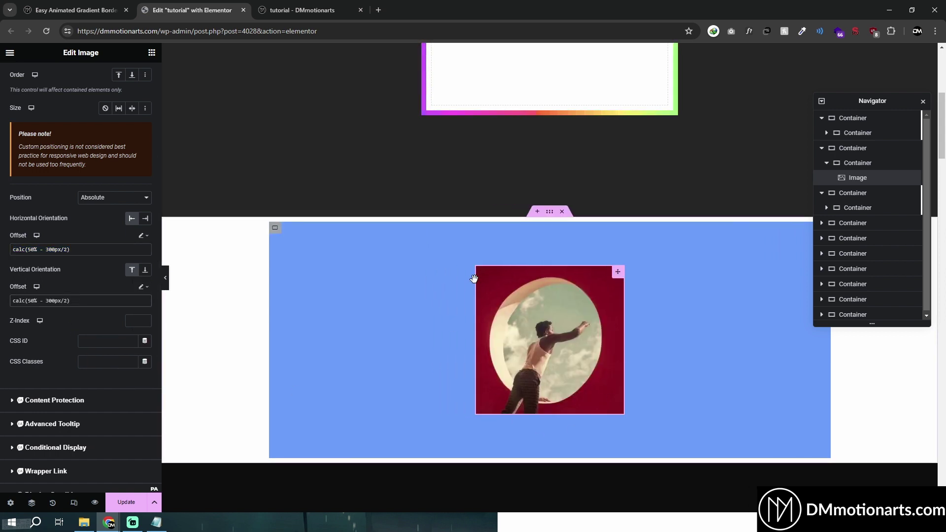
Simplify the image's horizontal offset to calc(50% - 150px)
{"action": "left_click", "coordinate": [61, 249]}
{"action": "key", "text": "BackSpace"}
{"action": "key", "text": "BackSpace"}
{"action": "key", "text": "BackSpace"}
{"action": "key", "text": "BackSpace"}
{"action": "key", "text": "BackSpace"}
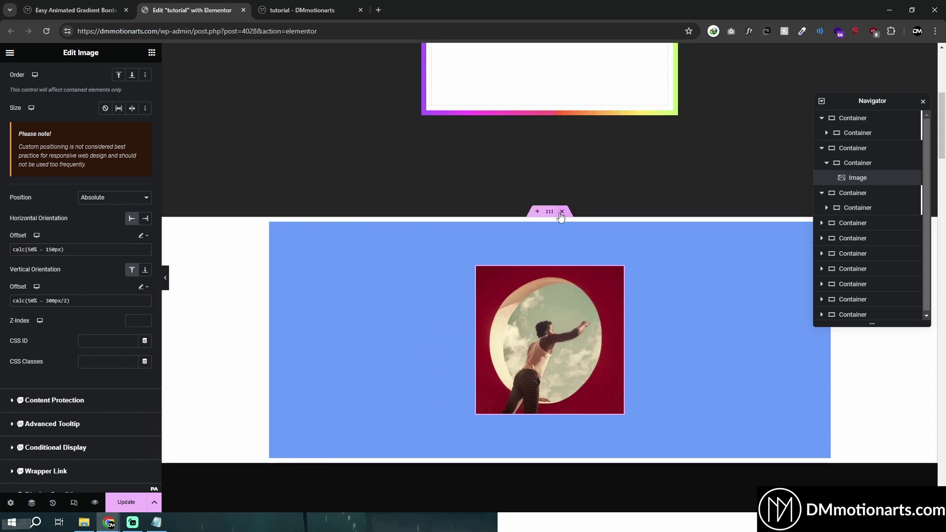
Delete the blue example section, switch to Notepad and examine the gradient size variables and the top and left calculations
{"action": "left_click", "coordinate": [159, 523]}
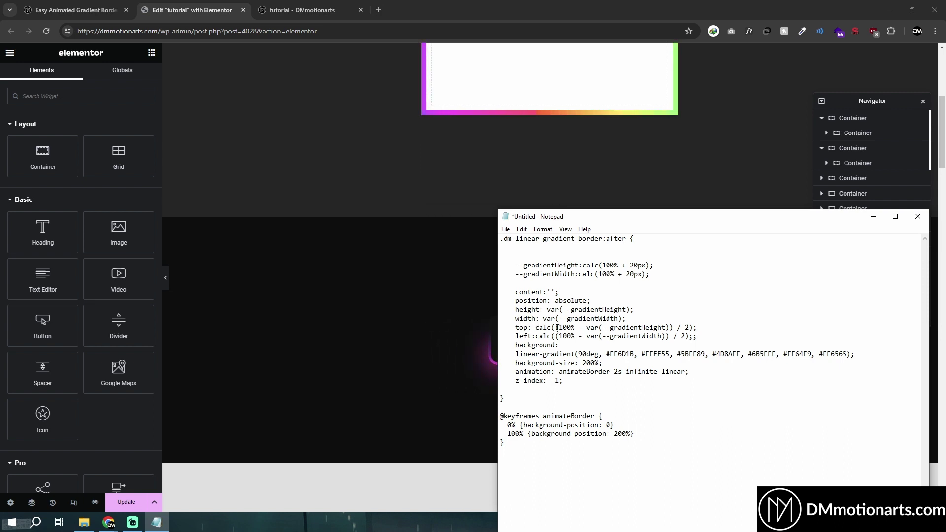
{"action": "scroll", "coordinate": [375, 285], "scroll_direction": "up", "scroll_amount": 5}
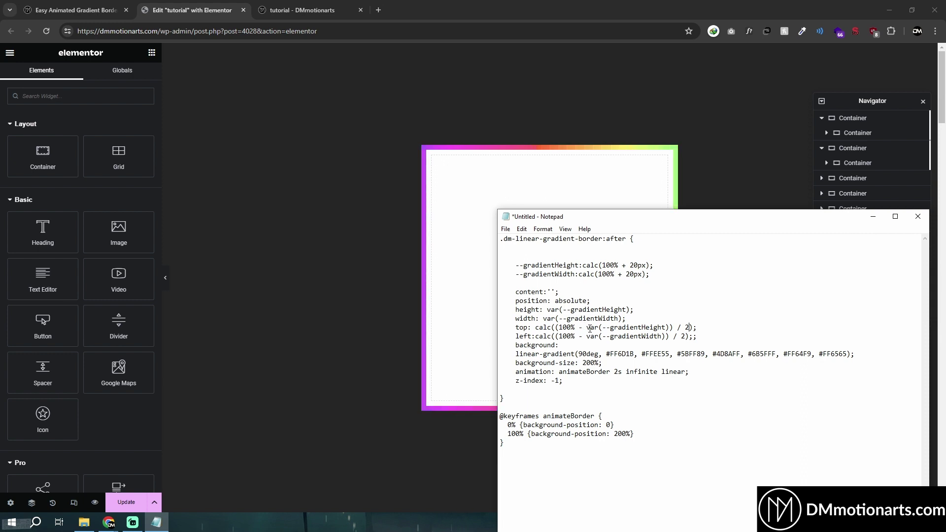
{"action": "left_click_drag", "start_coordinate": [523, 265], "coordinate": [650, 267]}
{"action": "left_click", "coordinate": [681, 325]}
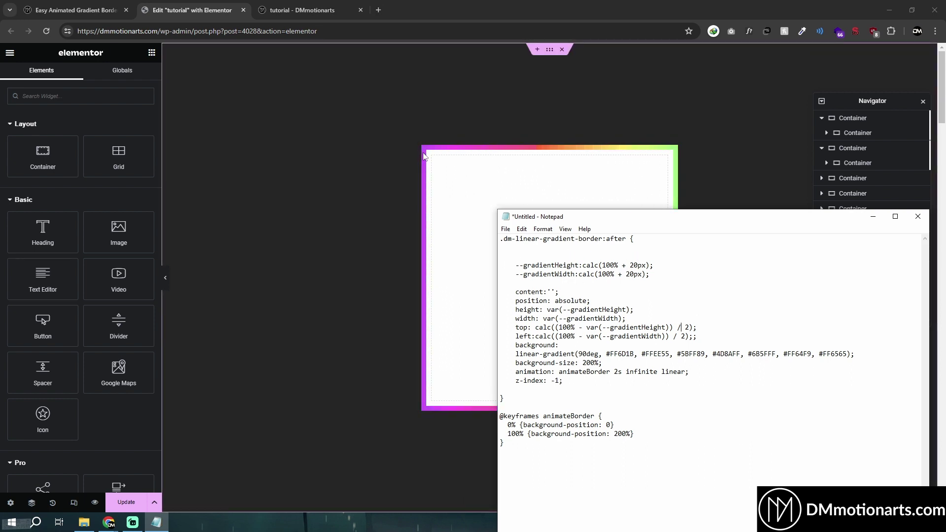
{"action": "left_click_drag", "start_coordinate": [515, 327], "coordinate": [586, 333]}
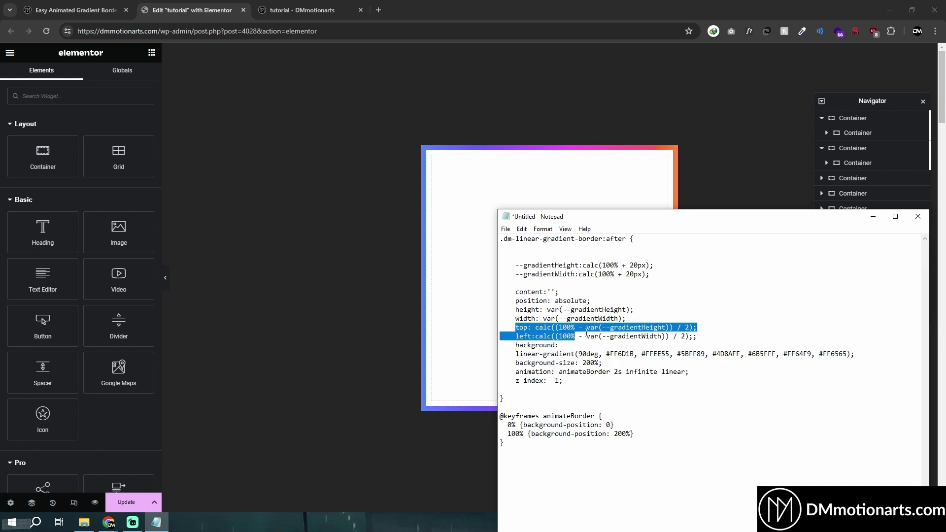
{"action": "left_click", "coordinate": [700, 338]}
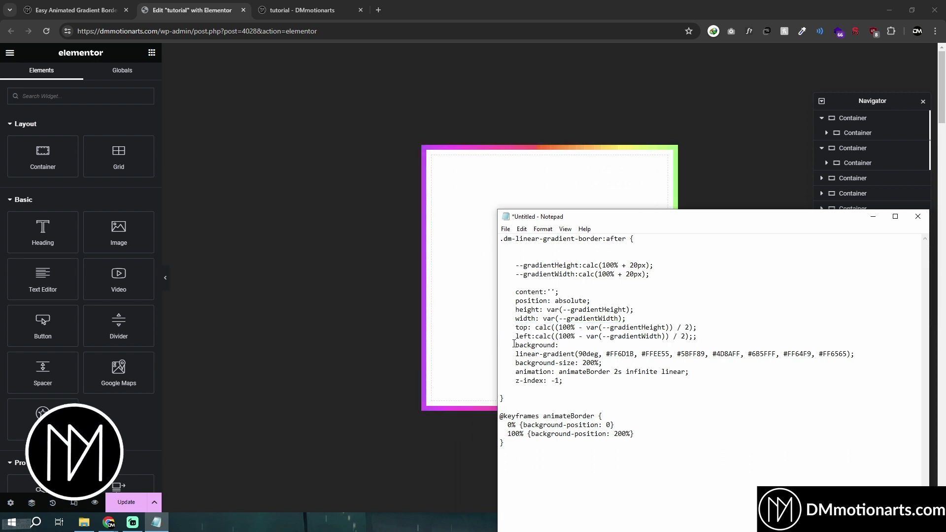
Examine the linear-gradient background, background-size and animation duration lines in the CSS notes
{"action": "left_click_drag", "start_coordinate": [515, 345], "coordinate": [611, 363]}
{"action": "left_click", "coordinate": [612, 362]}
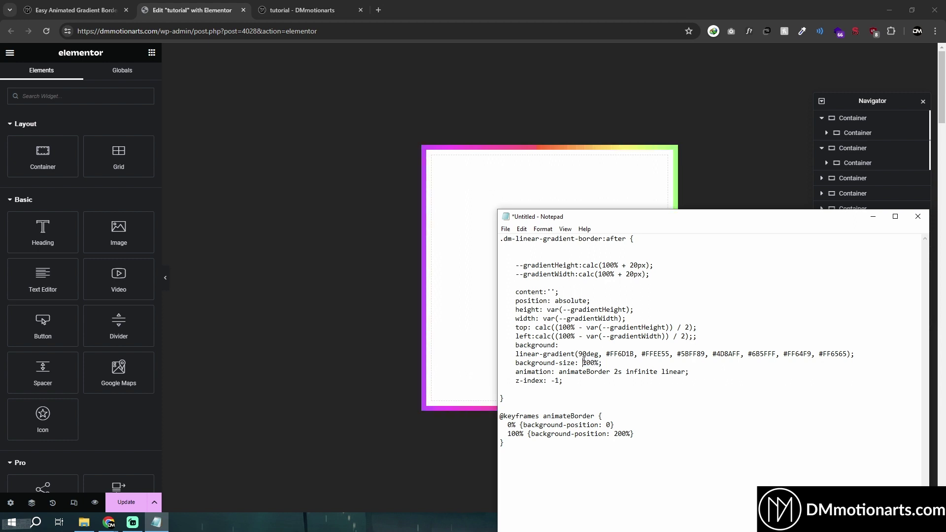
{"action": "left_click", "coordinate": [615, 372]}
{"action": "type", "text": "1"}
Open the Custom CSS of the gradient-bordered container in Elementor and set the animateBorder duration to 1s
{"action": "left_click", "coordinate": [433, 155]}
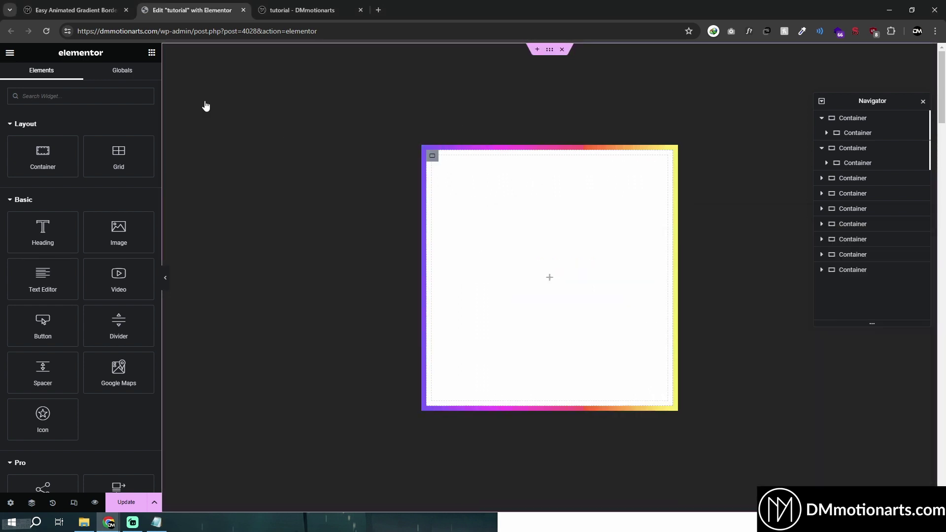
{"action": "left_click", "coordinate": [128, 82]}
{"action": "scroll", "coordinate": [25, 433], "scroll_direction": "down", "scroll_amount": 4}
{"action": "left_click", "coordinate": [31, 421]}
{"action": "scroll", "coordinate": [101, 340], "scroll_direction": "down", "scroll_amount": 3}
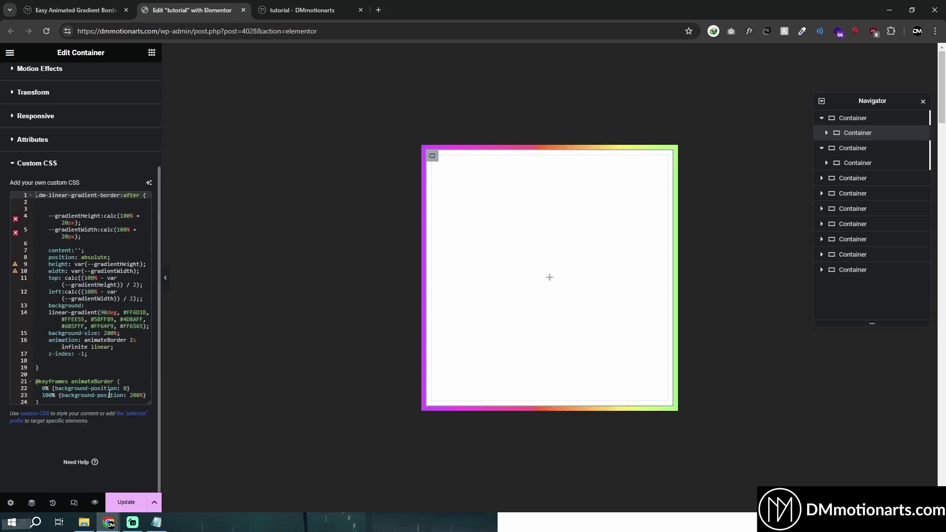
{"action": "left_click", "coordinate": [133, 339]}
{"action": "key", "text": "BackSpace"}
{"action": "type", "text": "1"}
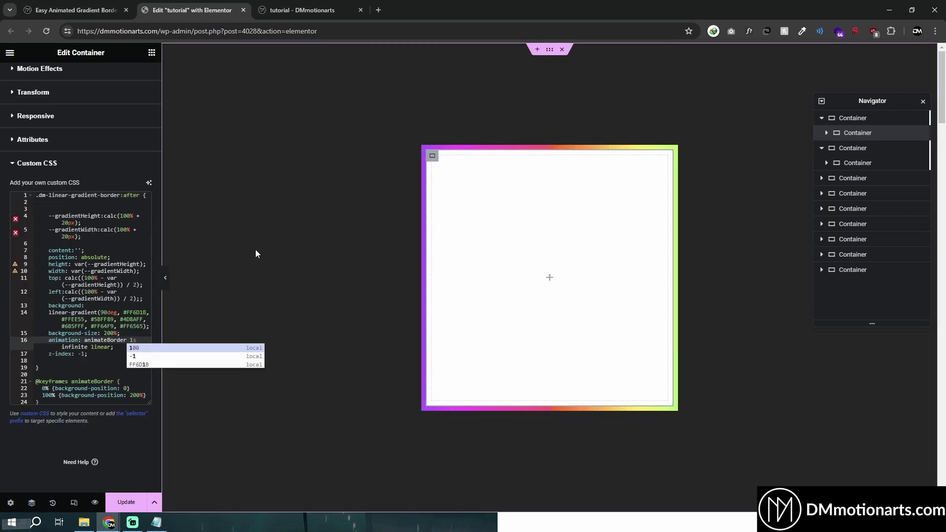
Try animateBorder durations of 0.5s, 5s and 10s in the Custom CSS, and set the duration back to 2s
{"action": "key", "text": "BackSpace"}
{"action": "type", "text": "0.5"}
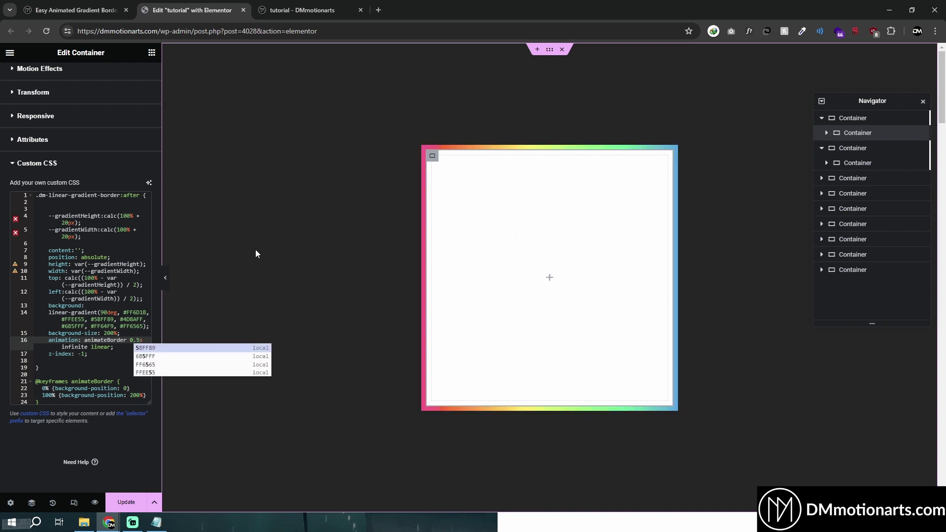
{"action": "key", "text": "BackSpace"}
{"action": "key", "text": "BackSpace"}
{"action": "type", "text": "1"}
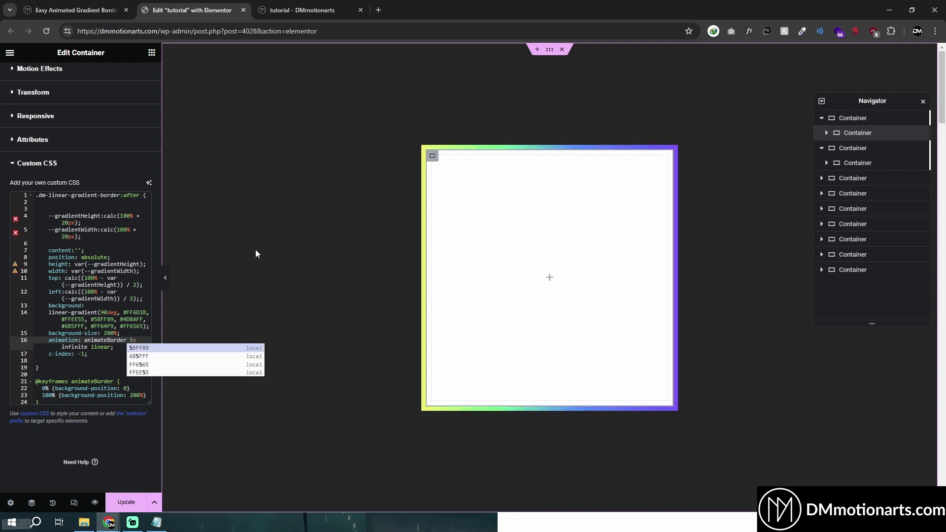
{"action": "type", "text": "0"}
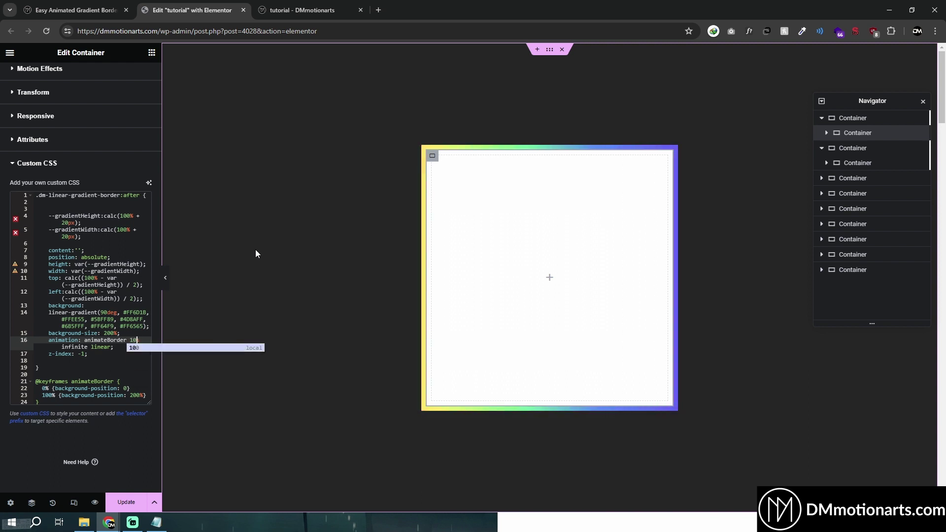
{"action": "key", "text": "BackSpace"}
{"action": "key", "text": "BackSpace"}
{"action": "type", "text": "2"}
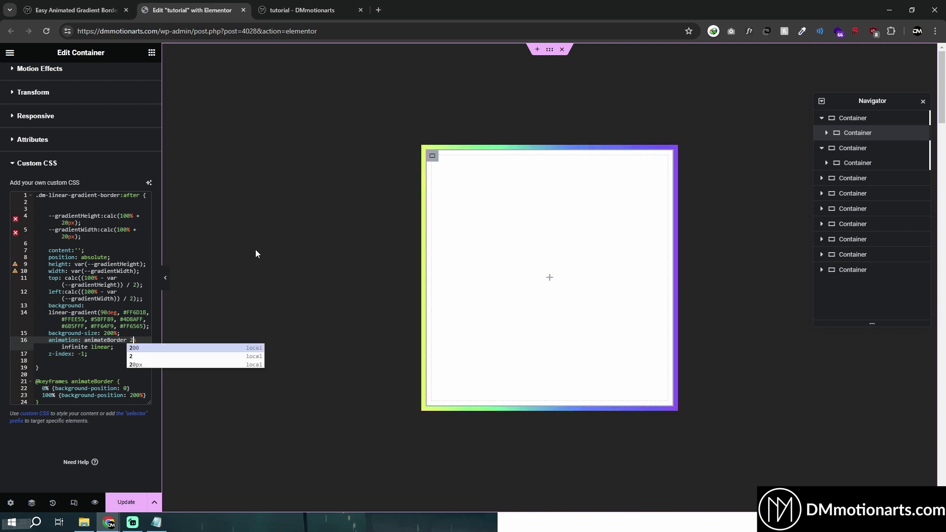
{"action": "left_click", "coordinate": [156, 522]}
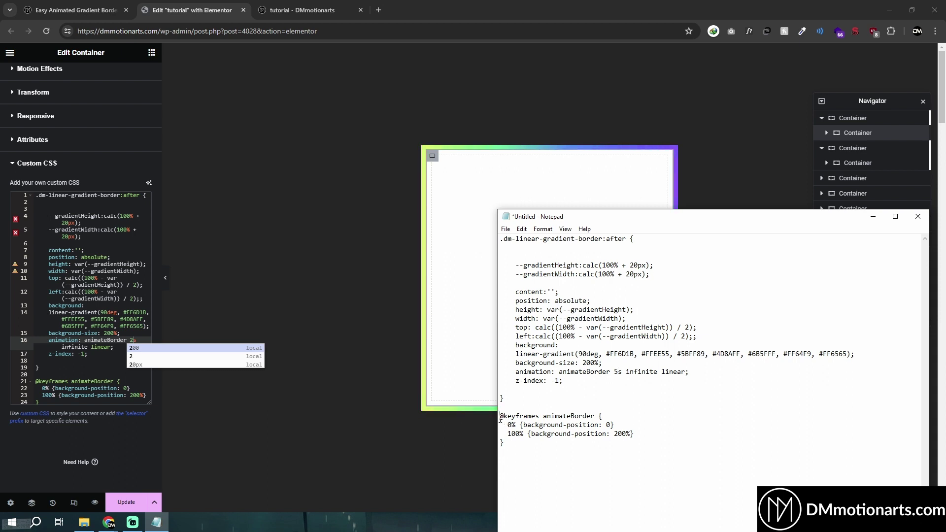
{"action": "left_click_drag", "start_coordinate": [500, 417], "coordinate": [544, 457]}
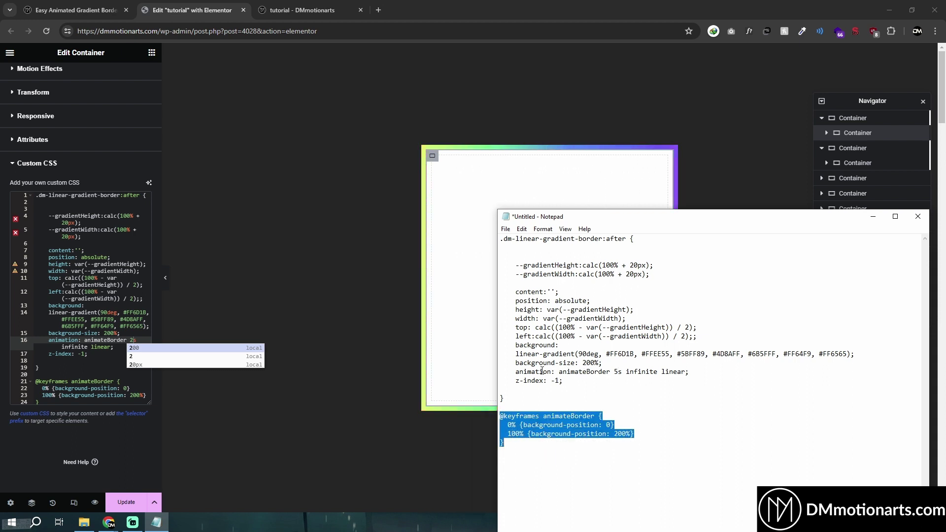
{"action": "double_click", "coordinate": [569, 372]}
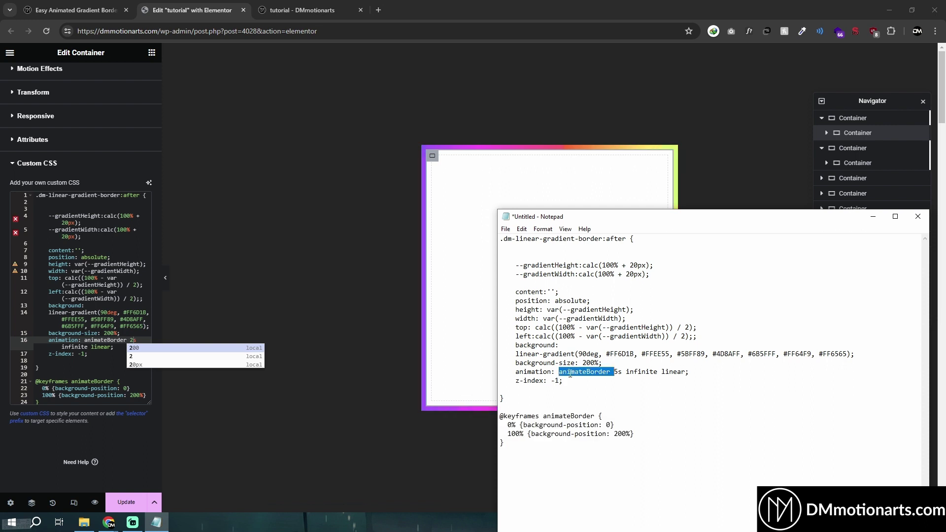
{"action": "left_click", "coordinate": [607, 417]}
{"action": "left_click", "coordinate": [362, 244]}
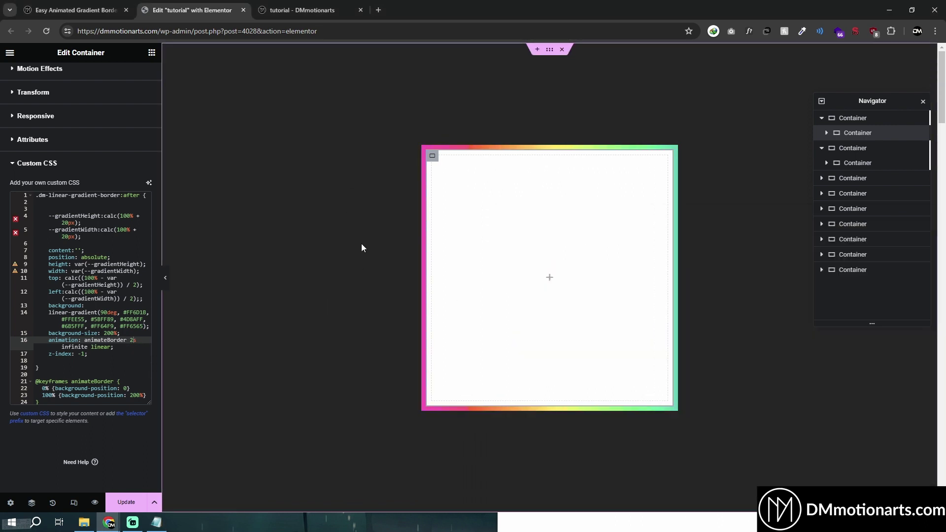
Delete the gradient-bordered inner container from the first container
{"action": "scroll", "coordinate": [386, 304], "scroll_direction": "down", "scroll_amount": 5}
{"action": "scroll", "coordinate": [386, 303], "scroll_direction": "up", "scroll_amount": 5}
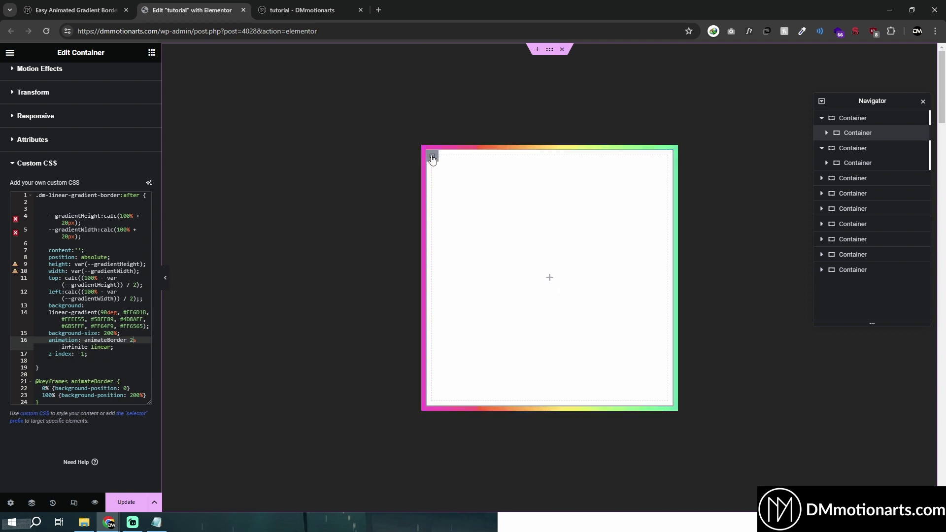
{"action": "key", "text": "Delete"}
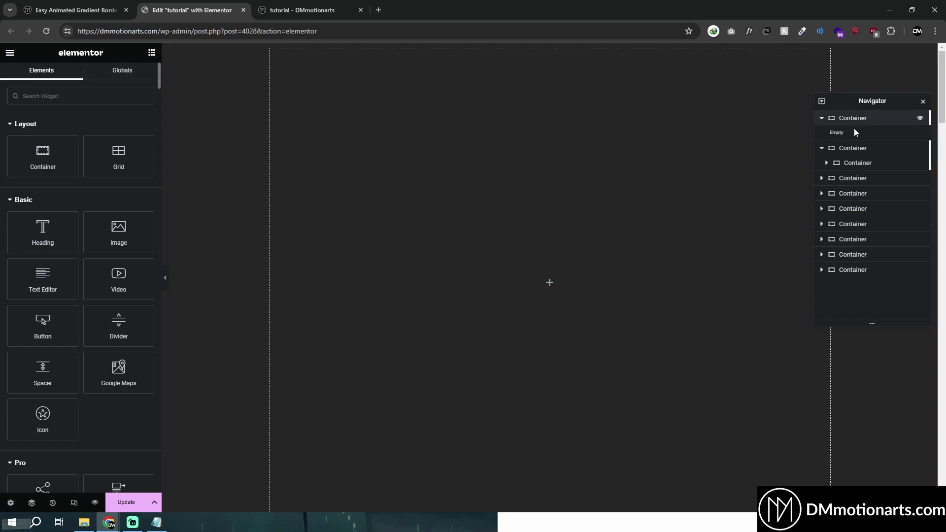
Examine the z-index rule in the Custom CSS of the empty parent container
{"action": "left_click", "coordinate": [759, 155]}
{"action": "scroll", "coordinate": [36, 375], "scroll_direction": "down", "scroll_amount": 5}
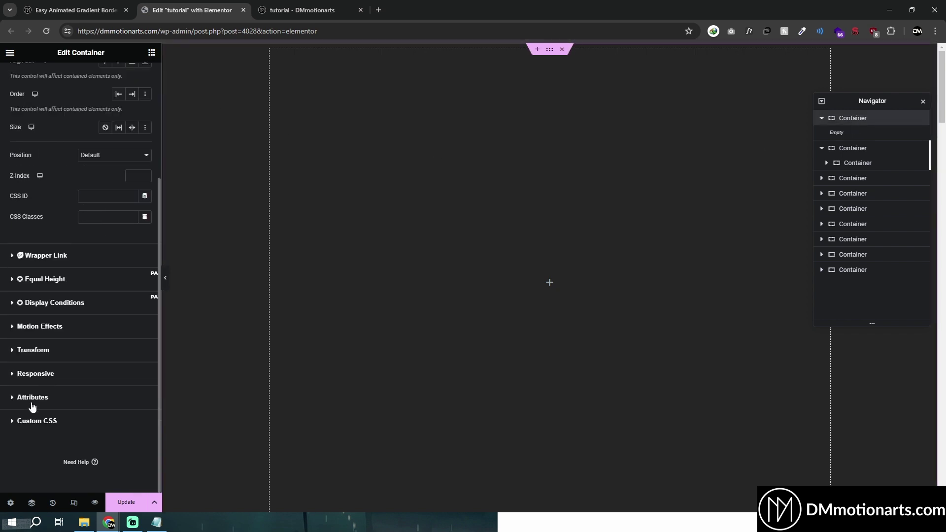
{"action": "left_click", "coordinate": [31, 418]}
{"action": "left_click", "coordinate": [64, 350]}
{"action": "left_click", "coordinate": [52, 357]}
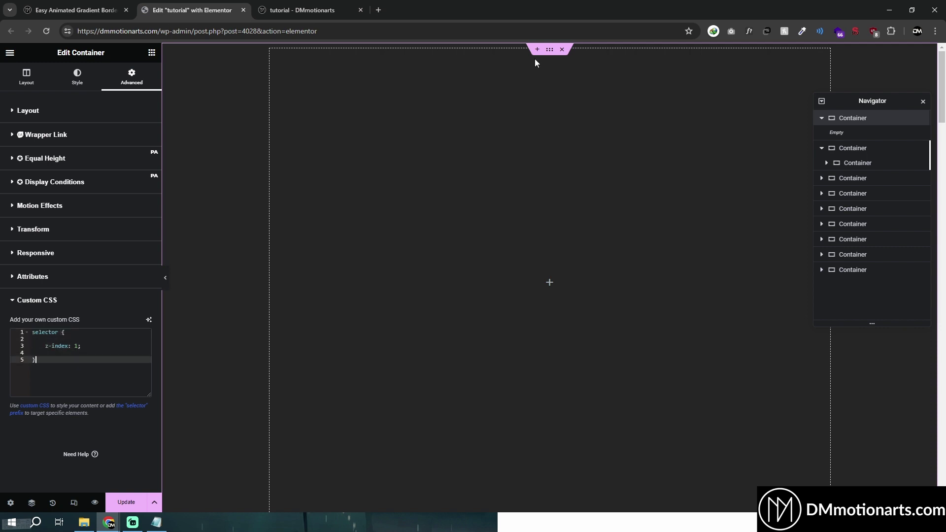
Add a container inside the empty parent container with Full Width content, a width of 40% and a min height of 500 px
{"action": "left_click", "coordinate": [151, 53]}
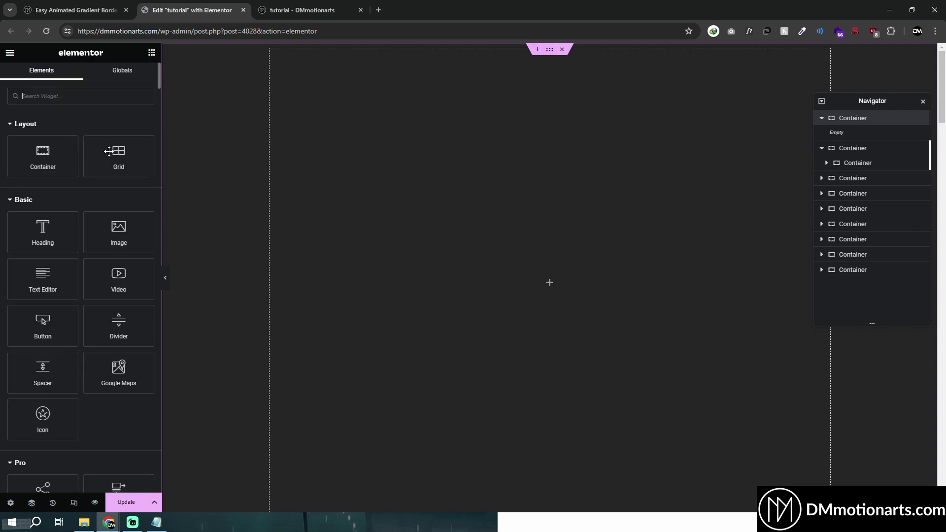
{"action": "left_click_drag", "start_coordinate": [44, 156], "coordinate": [483, 267]}
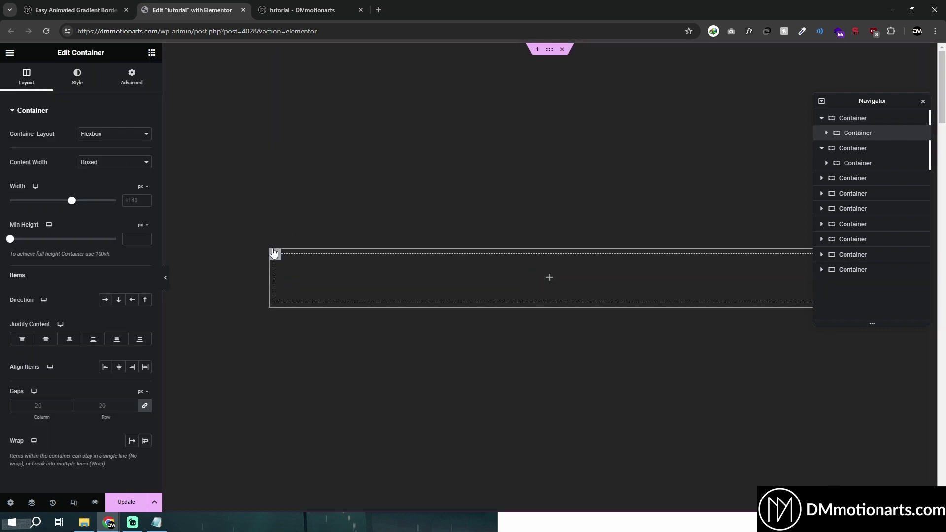
{"action": "type", "text": "500"}
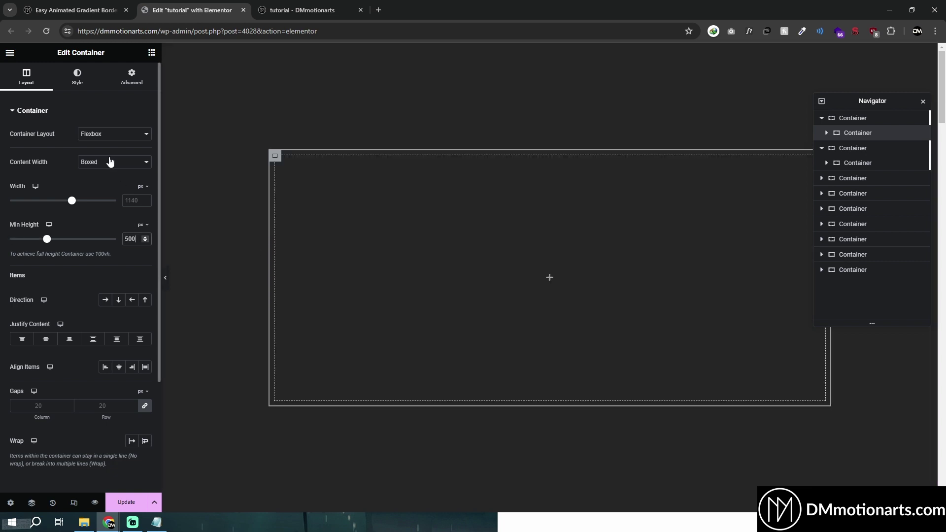
{"action": "left_click", "coordinate": [93, 179]}
{"action": "left_click_drag", "start_coordinate": [115, 201], "coordinate": [53, 218]}
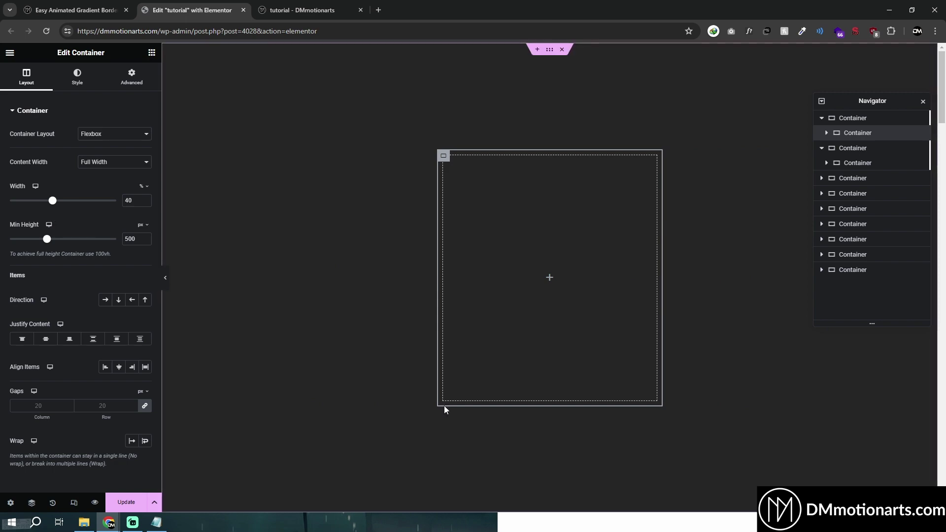
Copy the rotating gradient border code from the tutorial page and paste it into the new container's Custom CSS
{"action": "left_click", "coordinate": [76, 9]}
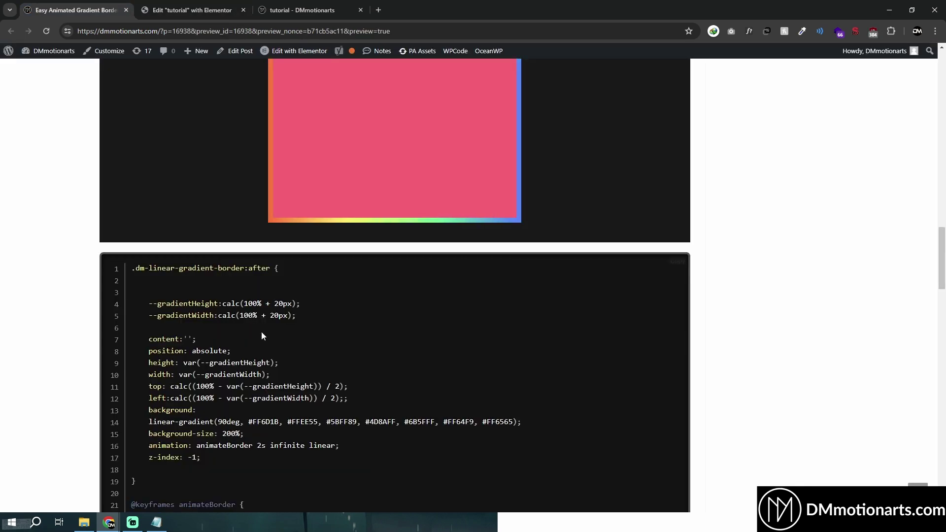
{"action": "scroll", "coordinate": [261, 329], "scroll_direction": "down", "scroll_amount": 15}
{"action": "left_click", "coordinate": [675, 161]}
{"action": "left_click", "coordinate": [192, 10]}
{"action": "left_click", "coordinate": [124, 84]}
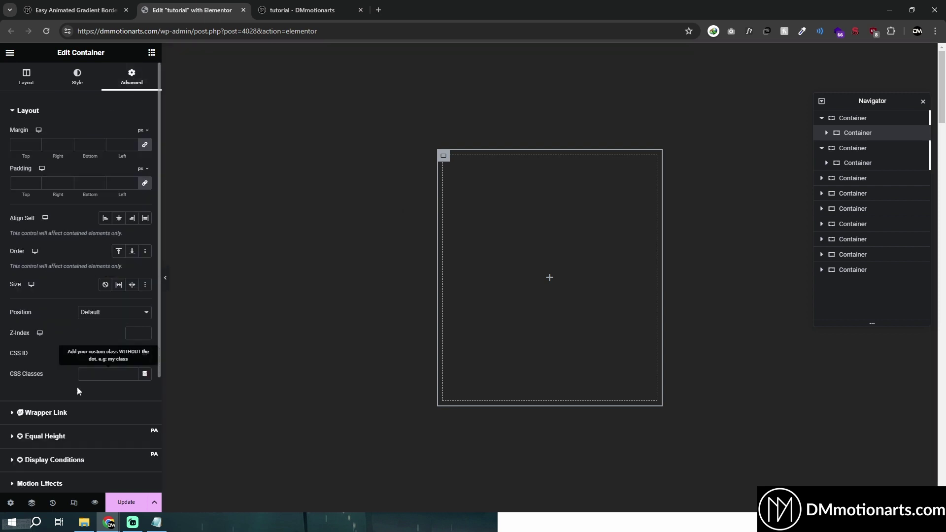
{"action": "scroll", "coordinate": [69, 397], "scroll_direction": "down", "scroll_amount": 5}
{"action": "left_click", "coordinate": [40, 420]}
{"action": "left_click", "coordinate": [51, 347]}
{"action": "key", "text": "ctrl+v"}
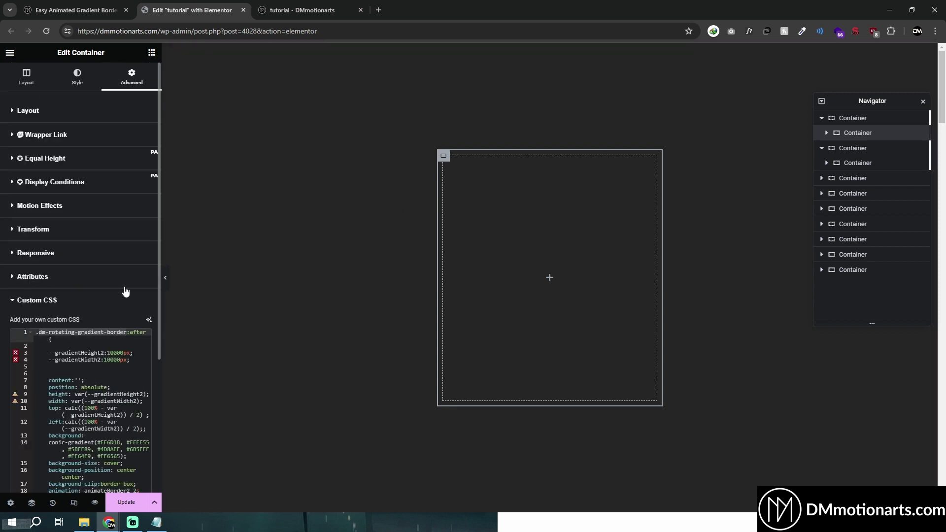
Paste dm-rotating-gradient-border as the CSS class of the new container
{"action": "left_click", "coordinate": [42, 111]}
{"action": "left_click", "coordinate": [100, 374]}
{"action": "key", "text": "ctrl+v"}
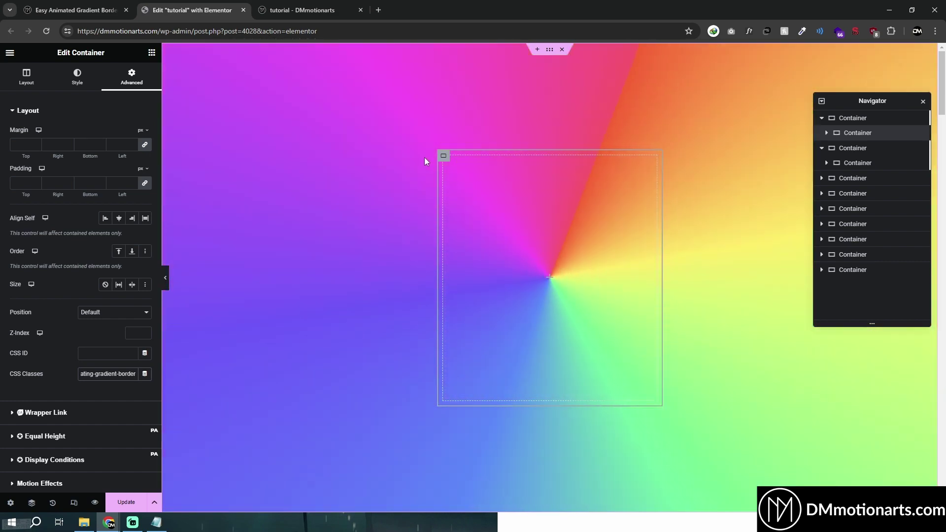
Set the overflow of the rotating gradient container to Hidden
{"action": "left_click", "coordinate": [446, 156]}
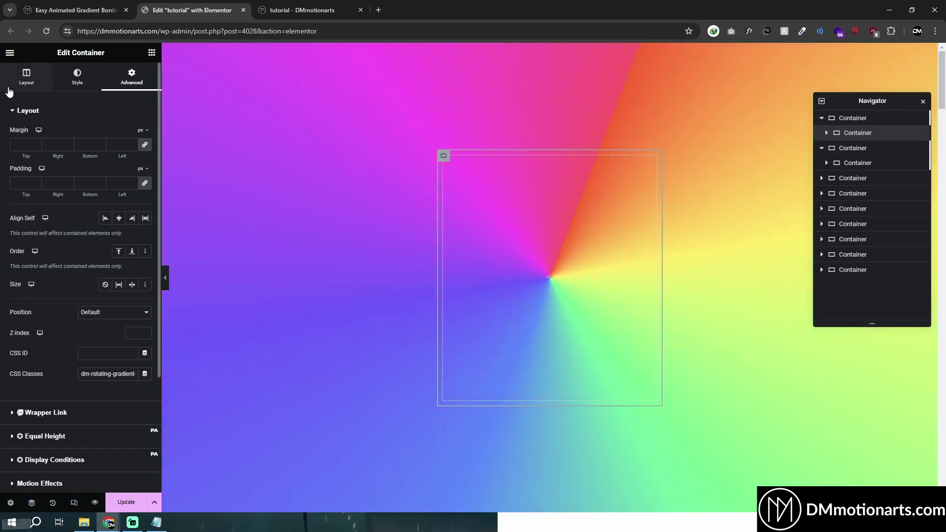
{"action": "left_click", "coordinate": [18, 80]}
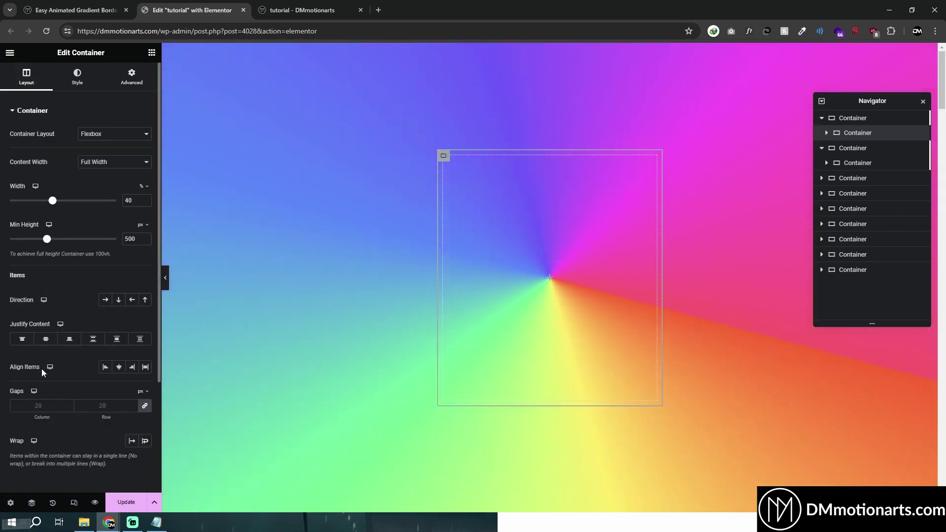
{"action": "scroll", "coordinate": [10, 443], "scroll_direction": "down", "scroll_amount": 3}
{"action": "left_click", "coordinate": [16, 358]}
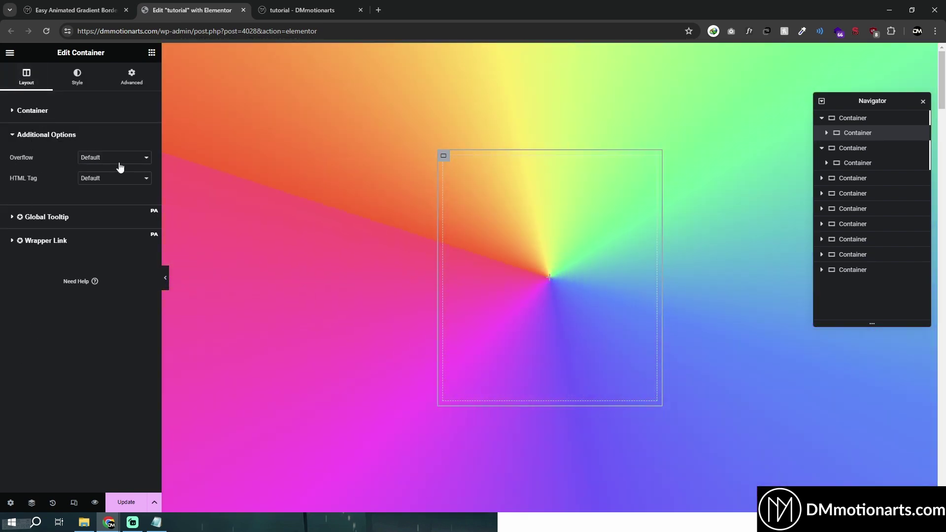
{"action": "left_click", "coordinate": [114, 157]}
{"action": "left_click", "coordinate": [114, 172]}
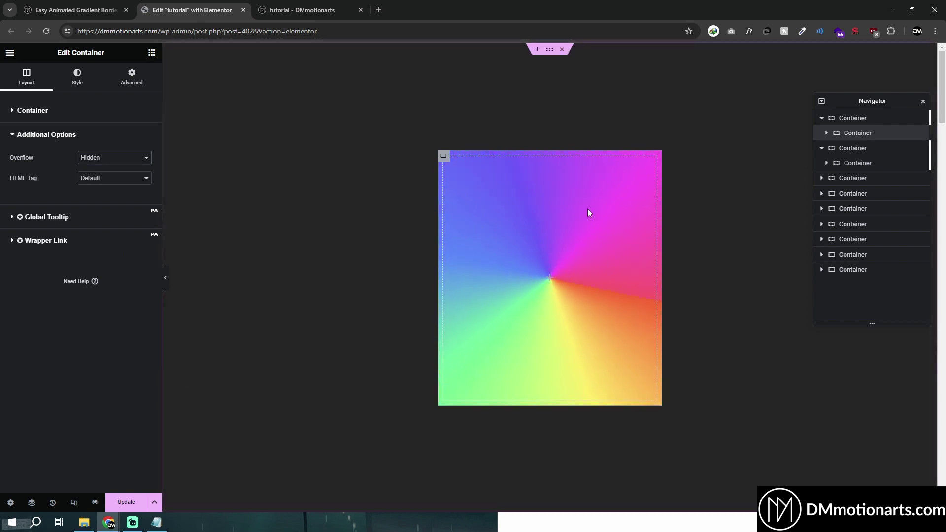
Add a nested container inside the rotating gradient container
{"action": "left_click", "coordinate": [152, 52]}
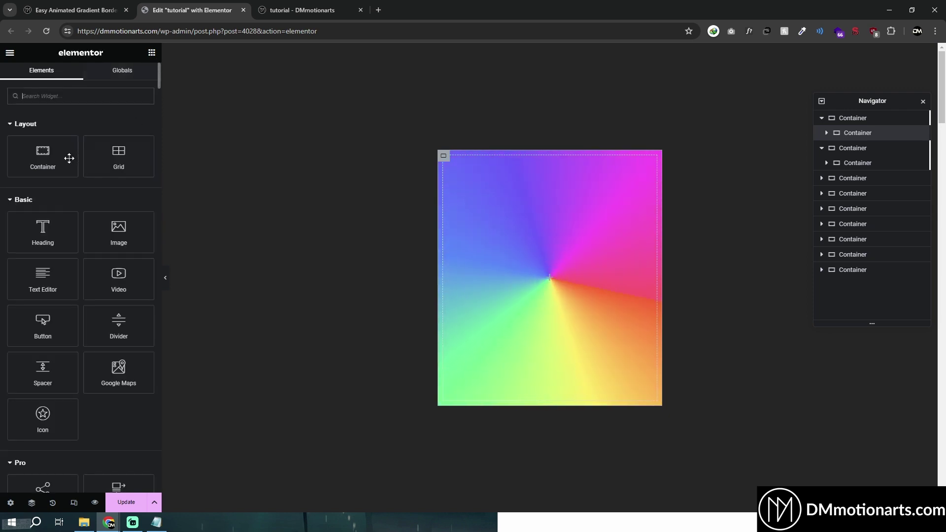
{"action": "left_click_drag", "start_coordinate": [61, 158], "coordinate": [572, 266]}
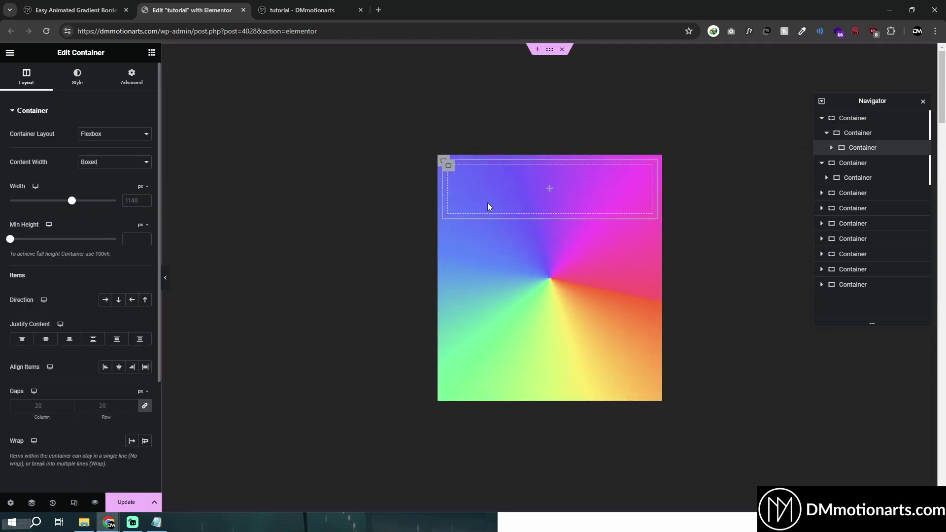
{"action": "left_click", "coordinate": [102, 165]}
{"action": "left_click", "coordinate": [104, 183]}
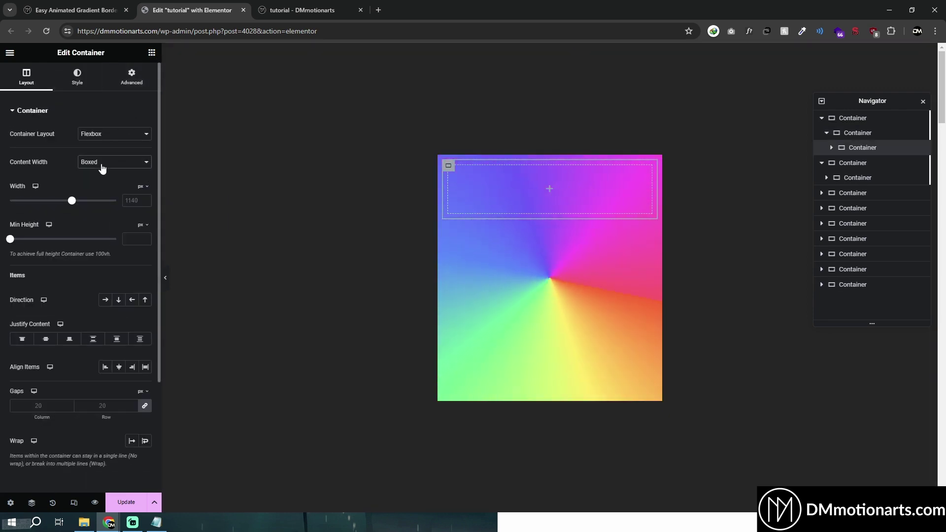
Try the Grow size option on the nested container
{"action": "left_click", "coordinate": [131, 77]}
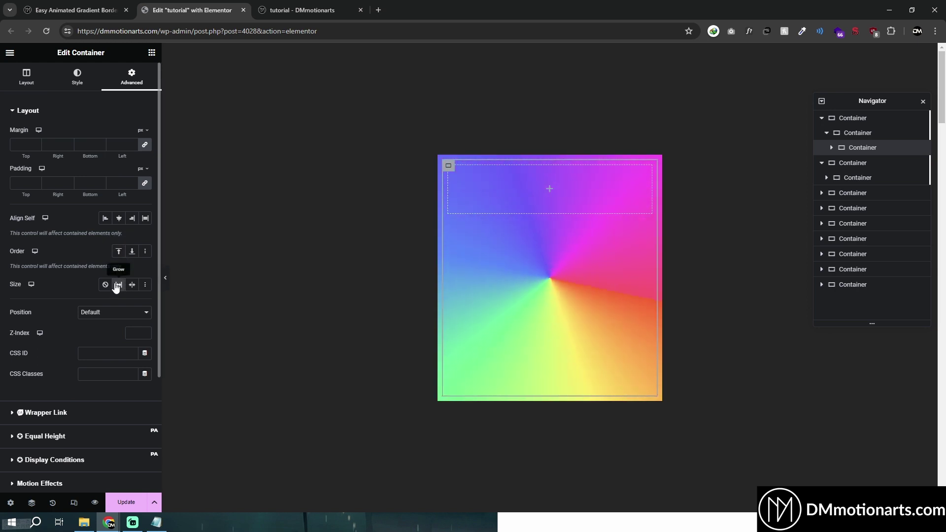
{"action": "left_click", "coordinate": [117, 286]}
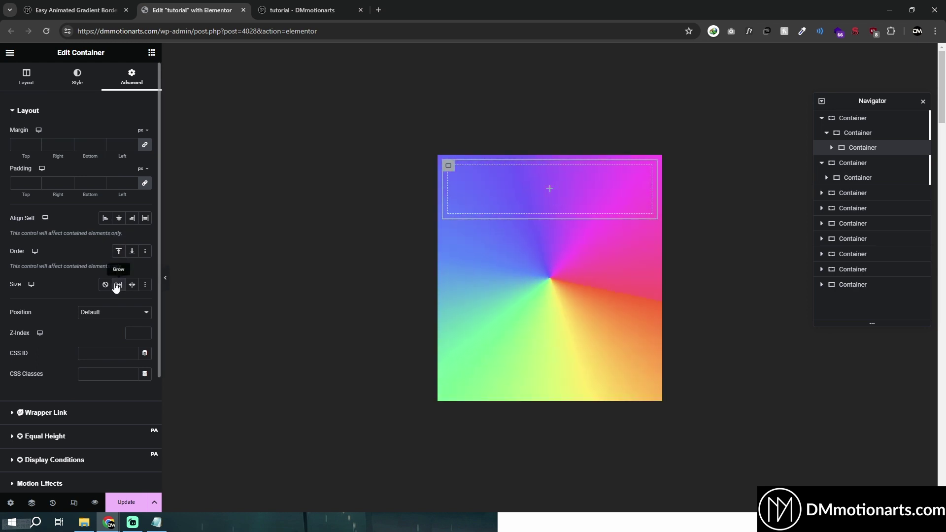
{"action": "left_click", "coordinate": [119, 285]}
Give the nested container a white classic background and set its size to Grow
{"action": "left_click", "coordinate": [77, 78]}
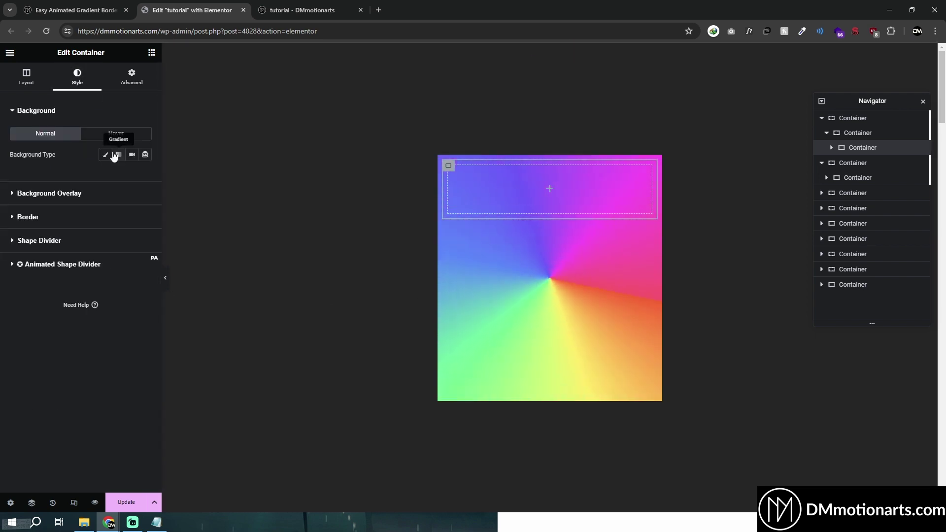
{"action": "left_click", "coordinate": [143, 178]}
{"action": "left_click_drag", "start_coordinate": [108, 224], "coordinate": [78, 214]}
{"action": "left_click", "coordinate": [569, 186]}
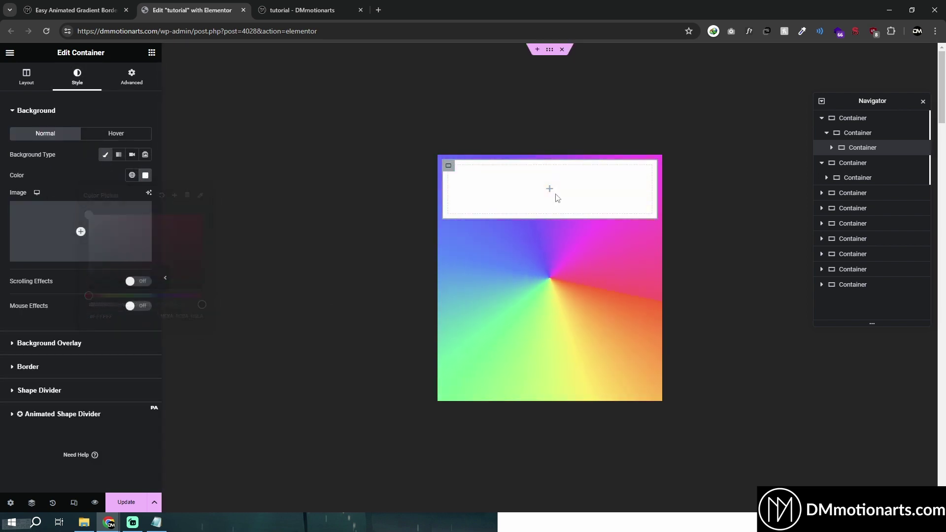
{"action": "left_click", "coordinate": [132, 77]}
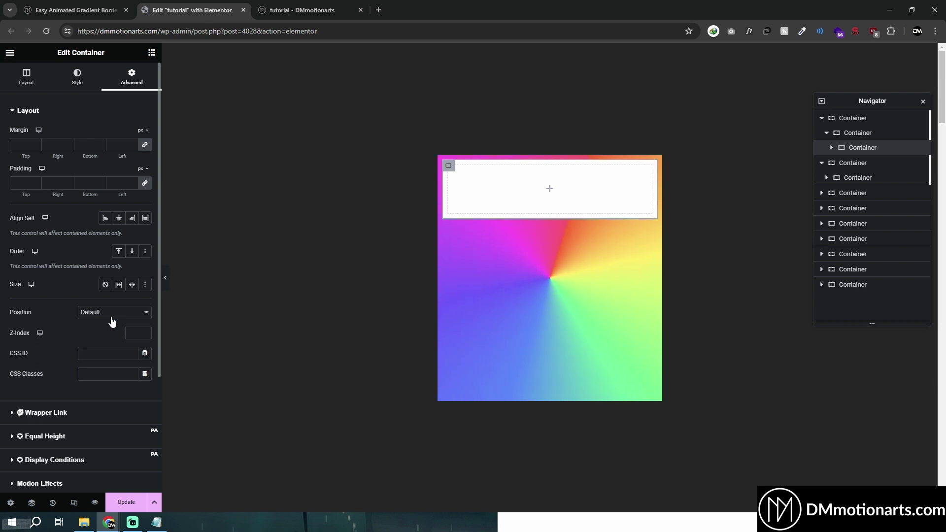
{"action": "left_click", "coordinate": [119, 284]}
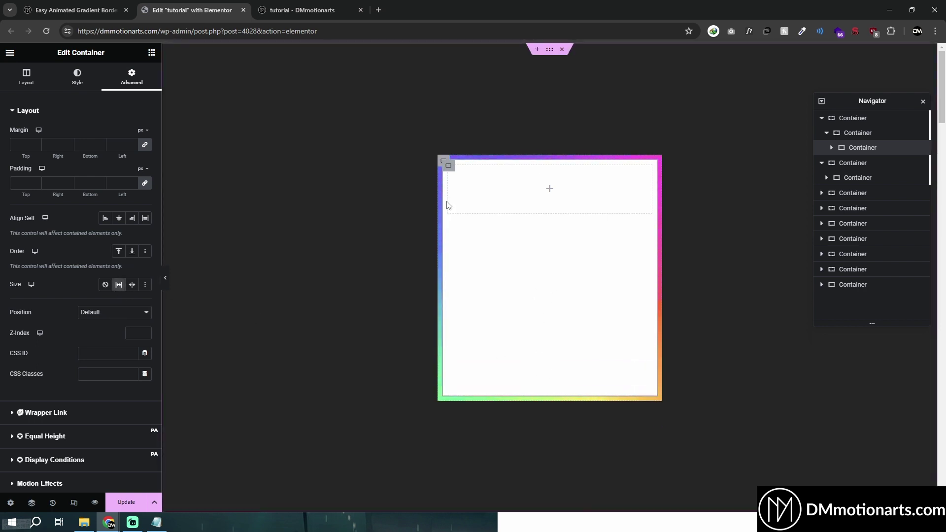
Try paddings of 5, 50 and 20 px on the outer rotating gradient container, and set its padding to 10 px
{"action": "left_click", "coordinate": [441, 164]}
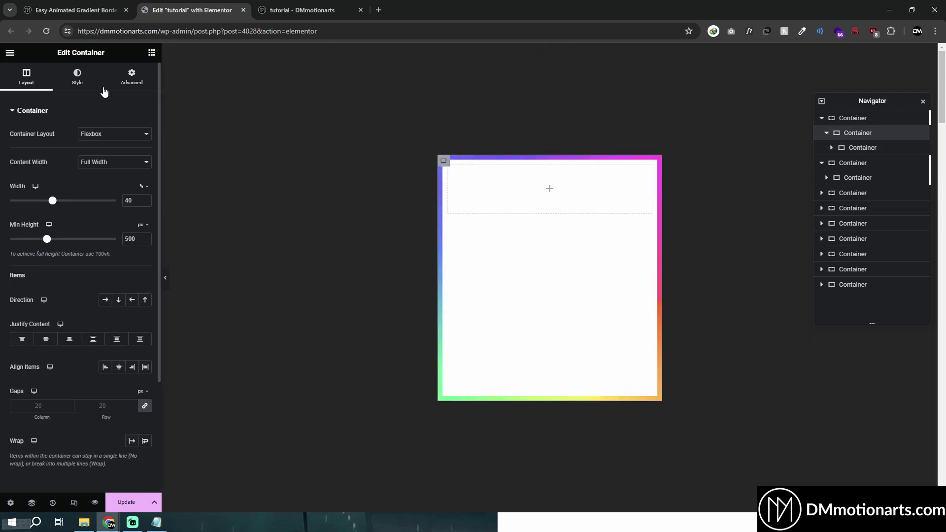
{"action": "left_click", "coordinate": [129, 78]}
{"action": "left_click", "coordinate": [118, 182]}
{"action": "type", "text": "0"}
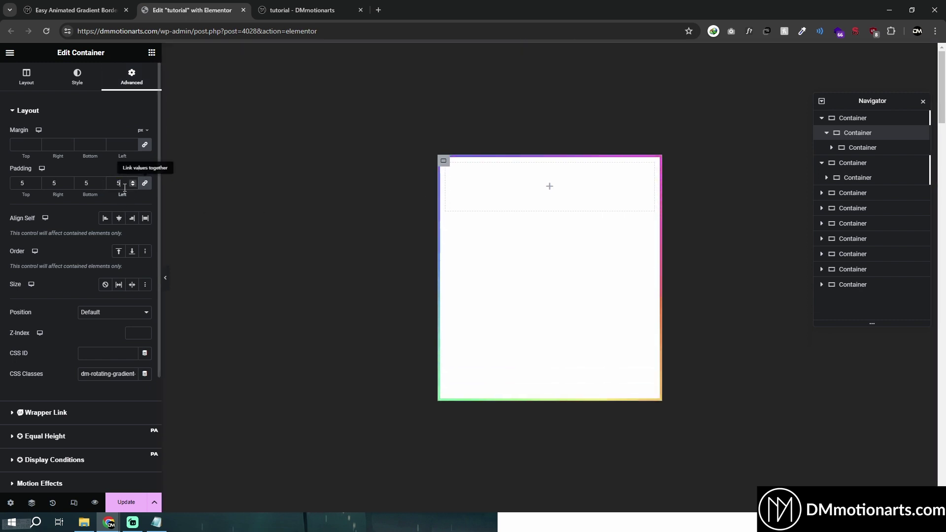
{"action": "type", "text": "10"}
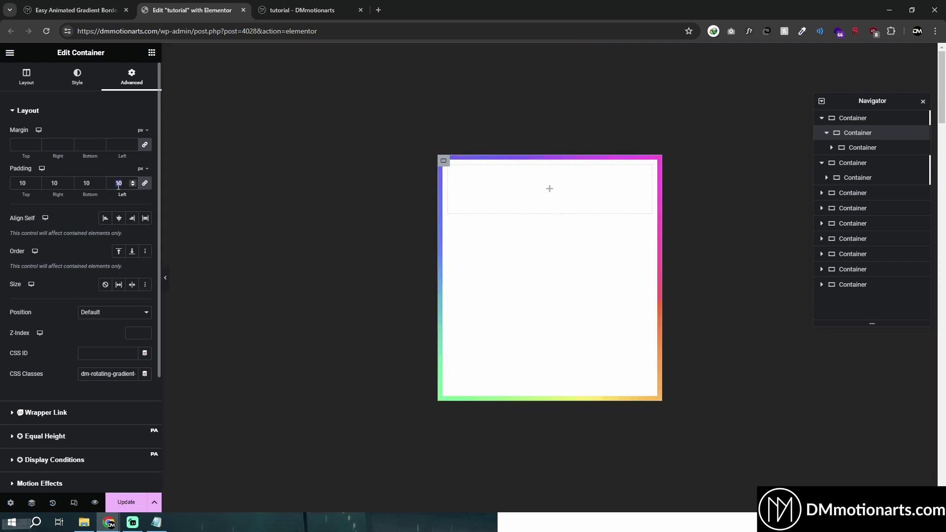
{"action": "type", "text": "50"}
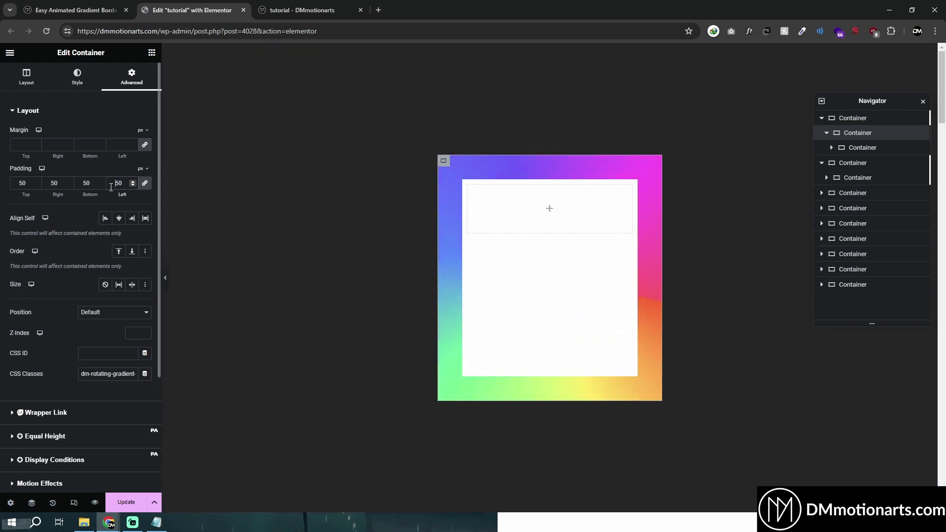
{"action": "double_click", "coordinate": [113, 184]}
{"action": "type", "text": "20"}
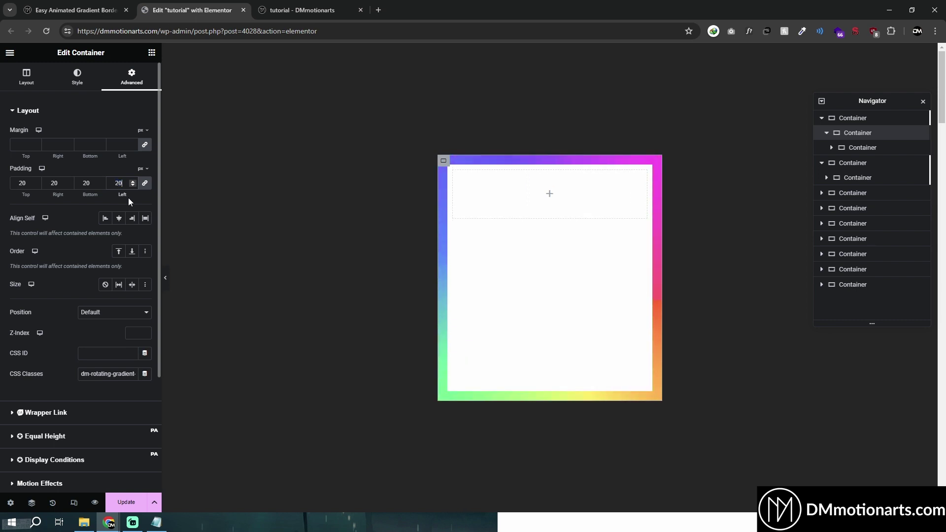
{"action": "double_click", "coordinate": [119, 184]}
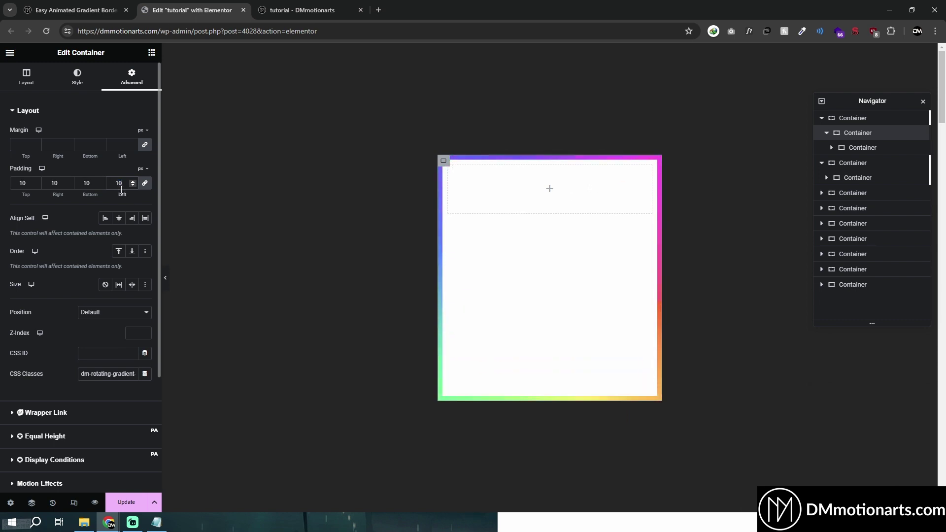
Copy the rotating gradient border CSS from the tutorial article and replace the Notepad contents with it
{"action": "left_click", "coordinate": [87, 17]}
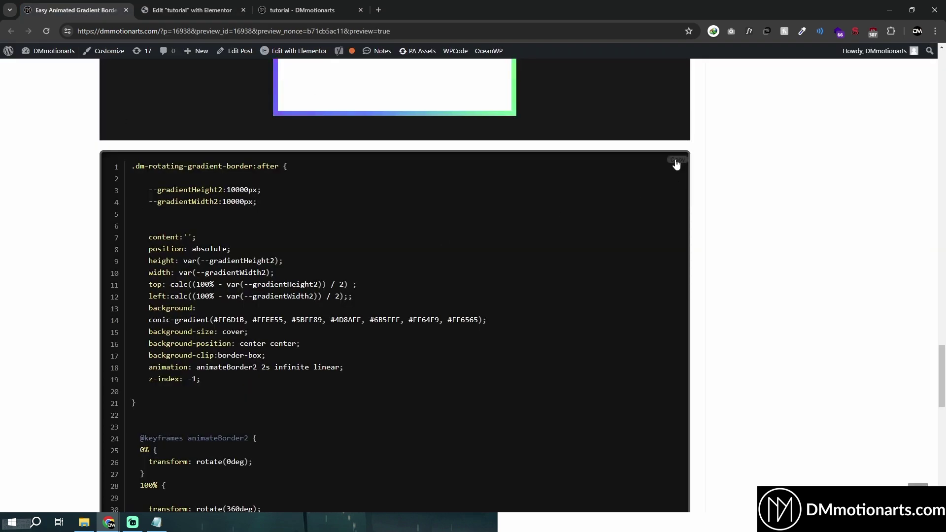
{"action": "left_click", "coordinate": [676, 161]}
{"action": "left_click", "coordinate": [156, 522]}
{"action": "key", "text": "ctrl+a"}
{"action": "key", "text": "ctrl+v"}
{"action": "left_click_drag", "start_coordinate": [567, 215], "coordinate": [490, 103]}
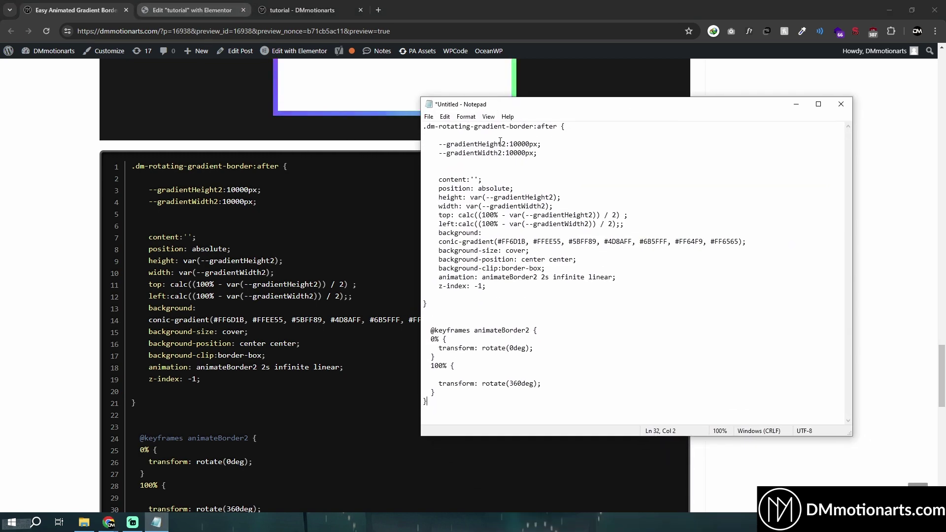
Examine the conic-gradient background line and the animateBorder2 keyframes in Notepad alongside the container in the Elementor editor
{"action": "left_click", "coordinate": [193, 11]}
{"action": "left_click", "coordinate": [158, 521]}
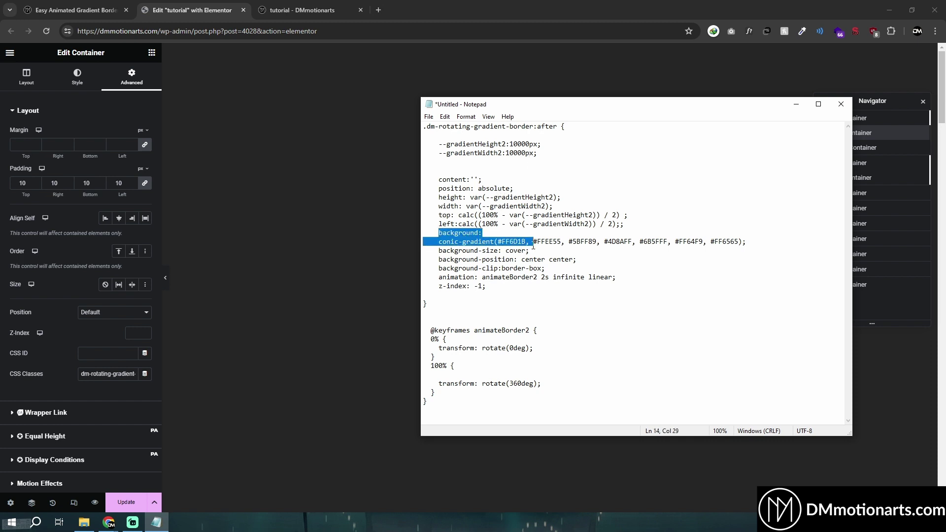
{"action": "left_click_drag", "start_coordinate": [534, 245], "coordinate": [747, 242]}
{"action": "left_click", "coordinate": [428, 235]}
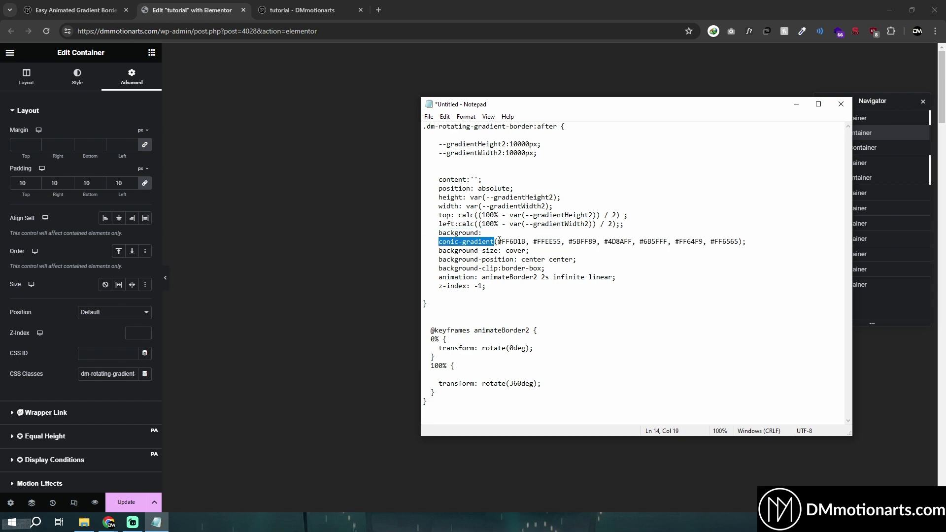
{"action": "left_click", "coordinate": [742, 241]}
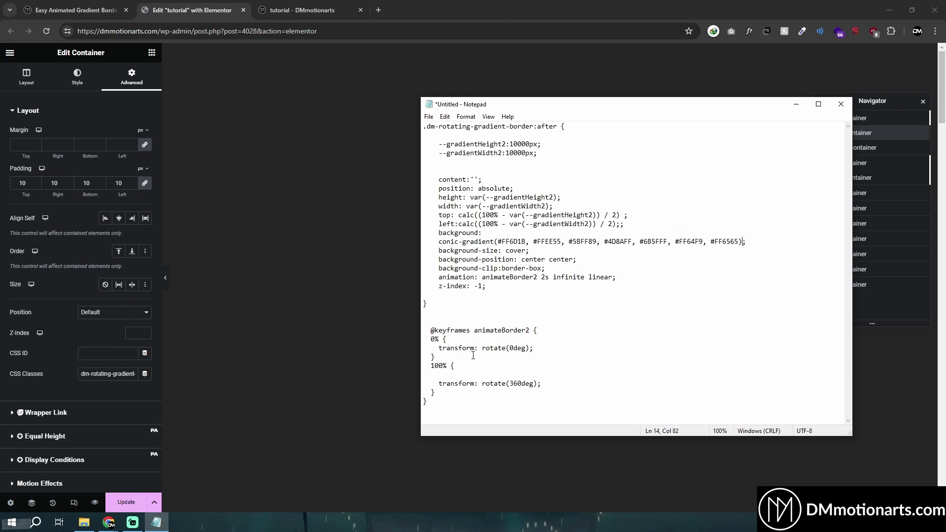
{"action": "left_click_drag", "start_coordinate": [437, 401], "coordinate": [422, 338]}
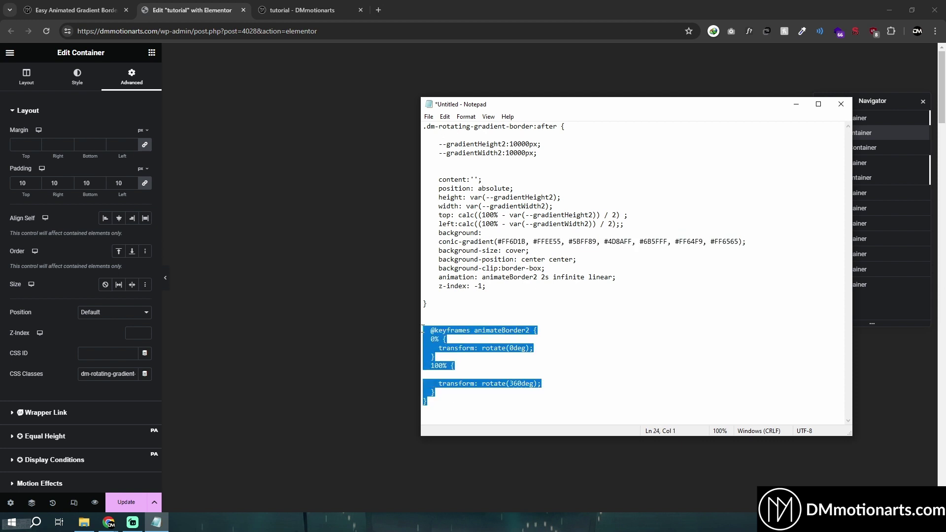
{"action": "left_click", "coordinate": [423, 328]}
{"action": "left_click", "coordinate": [327, 238]}
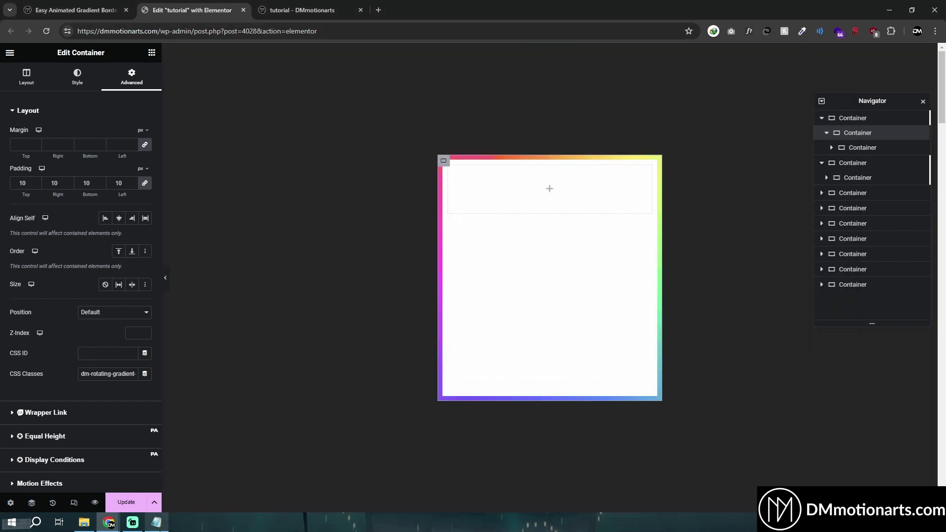
Review the whole rotating border code in Notepad, focusing on the conic-gradient colour list and the background properties below it
{"action": "left_click", "coordinate": [160, 530]}
{"action": "left_click_drag", "start_coordinate": [437, 404], "coordinate": [425, 126]}
{"action": "left_click", "coordinate": [483, 178]}
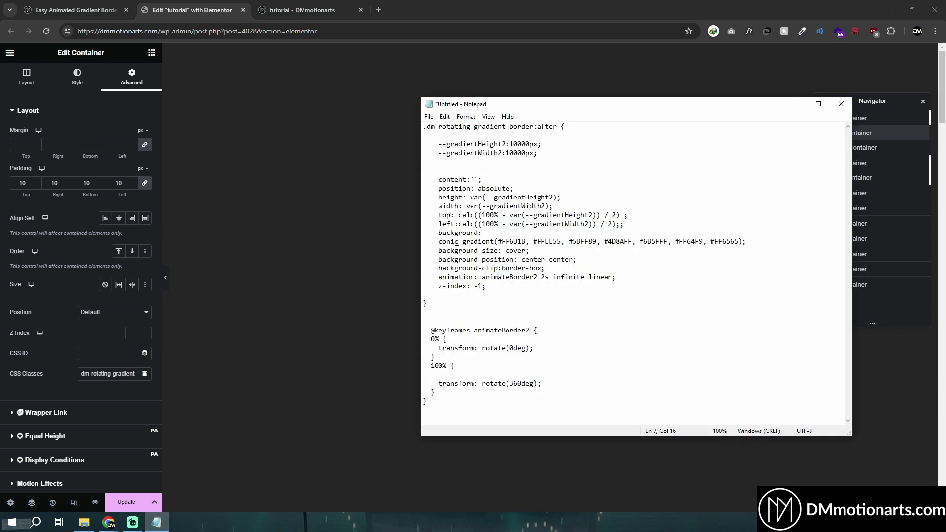
{"action": "left_click", "coordinate": [769, 242]}
{"action": "left_click_drag", "start_coordinate": [457, 252], "coordinate": [436, 243]}
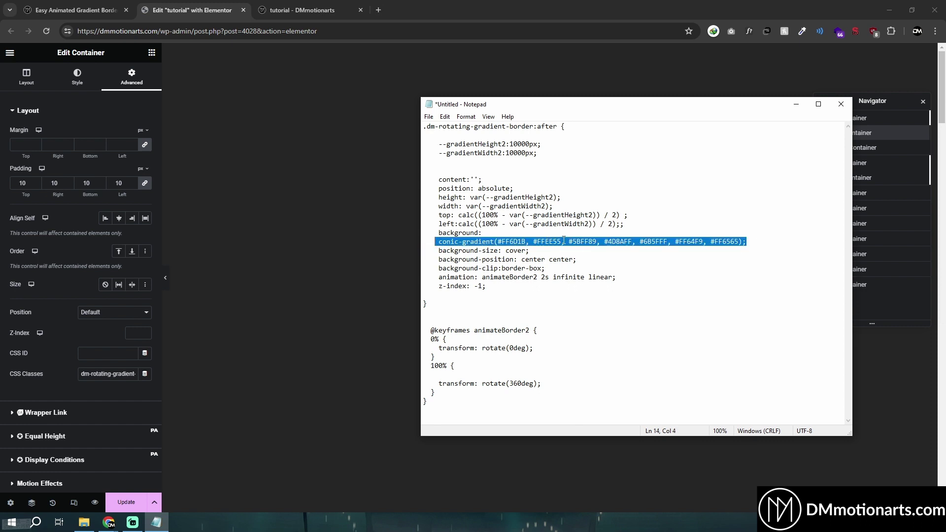
{"action": "left_click", "coordinate": [468, 260]}
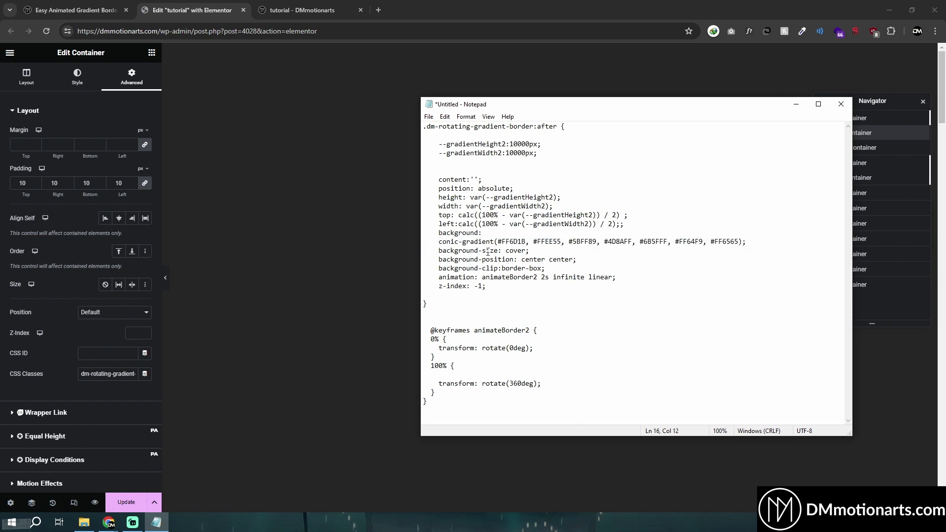
Try removing the background-clip:border-box line from the rotating gradient container's custom CSS in Elementor, and undo the removal
{"action": "left_click", "coordinate": [346, 278]}
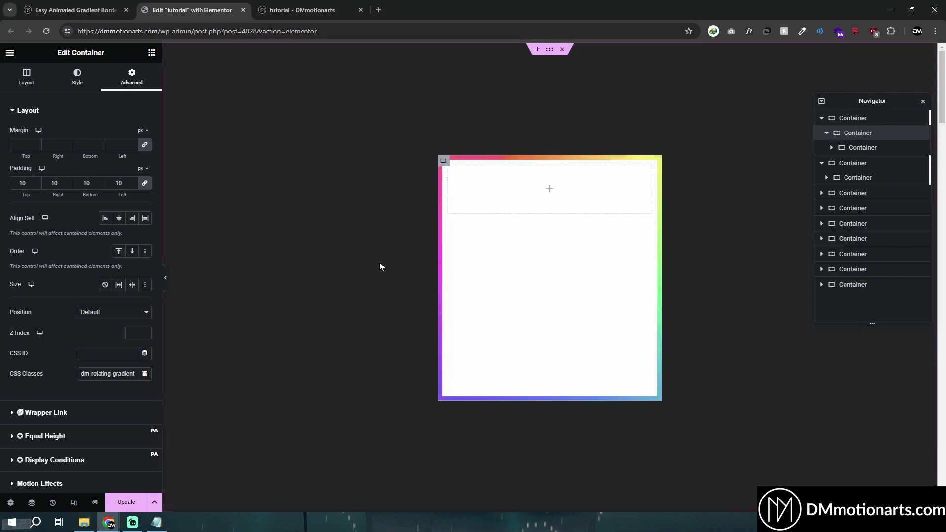
{"action": "scroll", "coordinate": [34, 395], "scroll_direction": "down", "scroll_amount": 4}
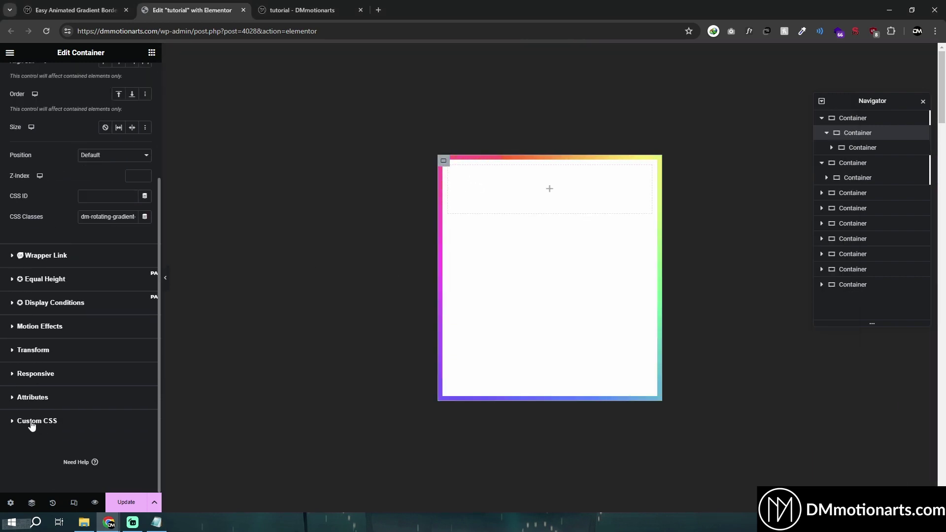
{"action": "left_click", "coordinate": [31, 423]}
{"action": "scroll", "coordinate": [54, 375], "scroll_direction": "down", "scroll_amount": 7}
{"action": "left_click_drag", "start_coordinate": [46, 292], "coordinate": [143, 291]}
{"action": "key", "text": "BackSpace"}
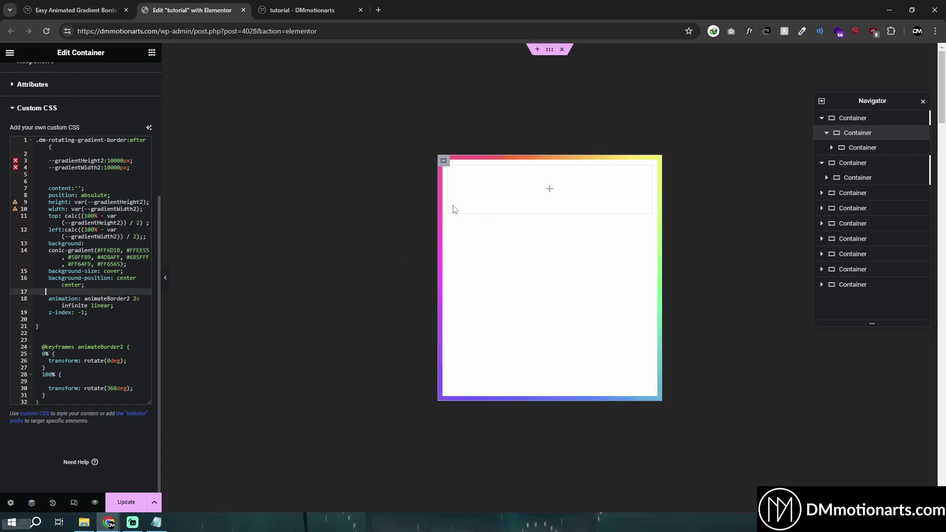
{"action": "key", "text": "ctrl+z"}
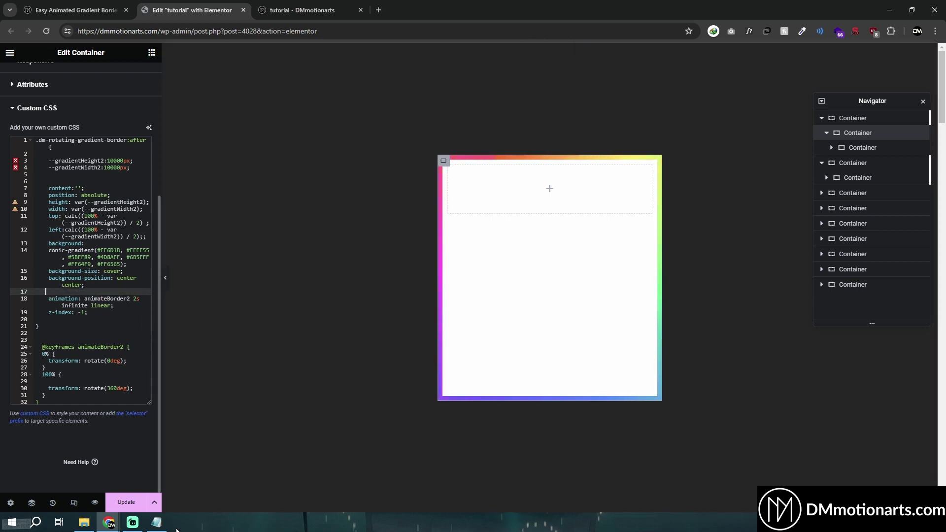
Check the CSS in Notepad again and view the rotating gradient border example and its code in the tutorial article
{"action": "left_click", "coordinate": [156, 522]}
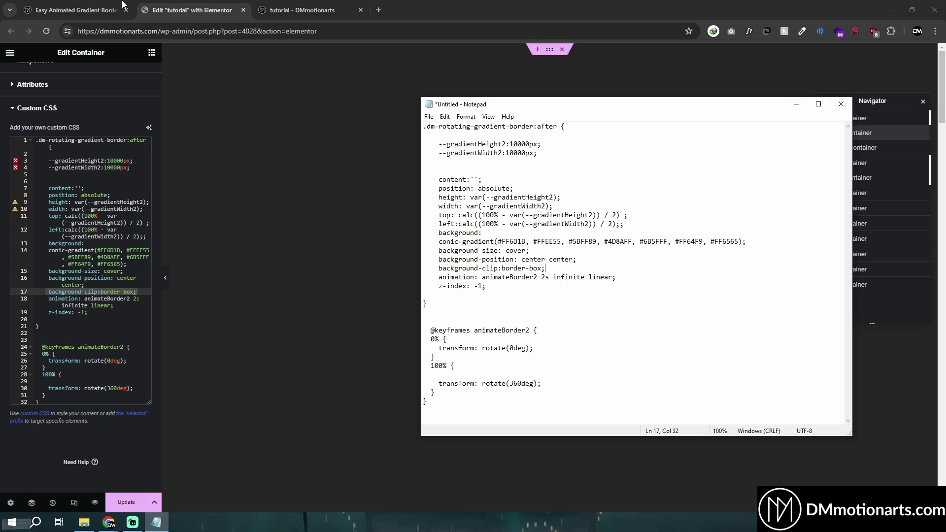
{"action": "left_click", "coordinate": [102, 4]}
{"action": "scroll", "coordinate": [226, 225], "scroll_direction": "down", "scroll_amount": 5}
{"action": "scroll", "coordinate": [297, 295], "scroll_direction": "up", "scroll_amount": 5}
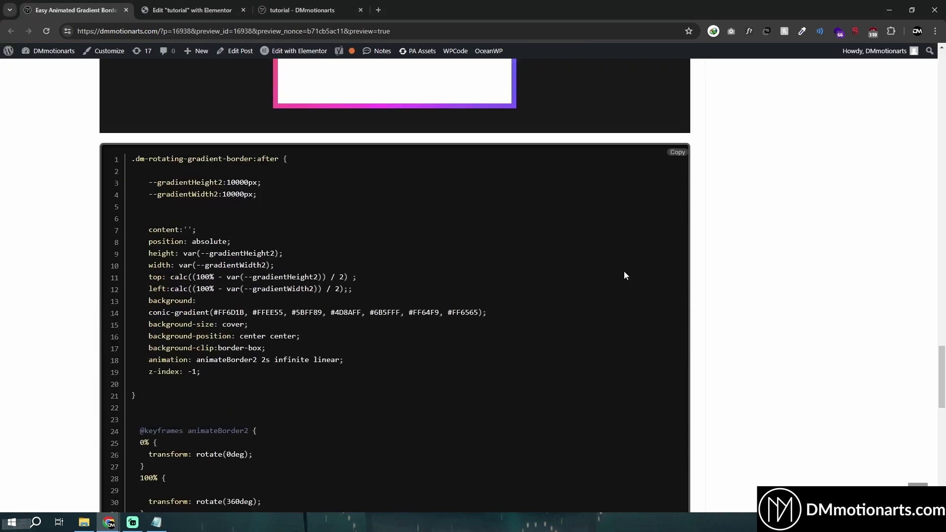
{"action": "scroll", "coordinate": [53, 243], "scroll_direction": "up", "scroll_amount": 9}
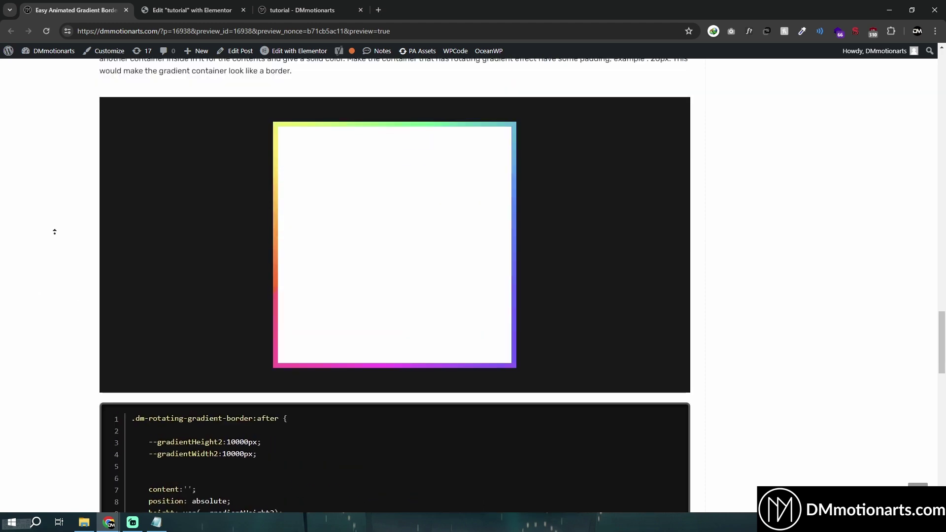